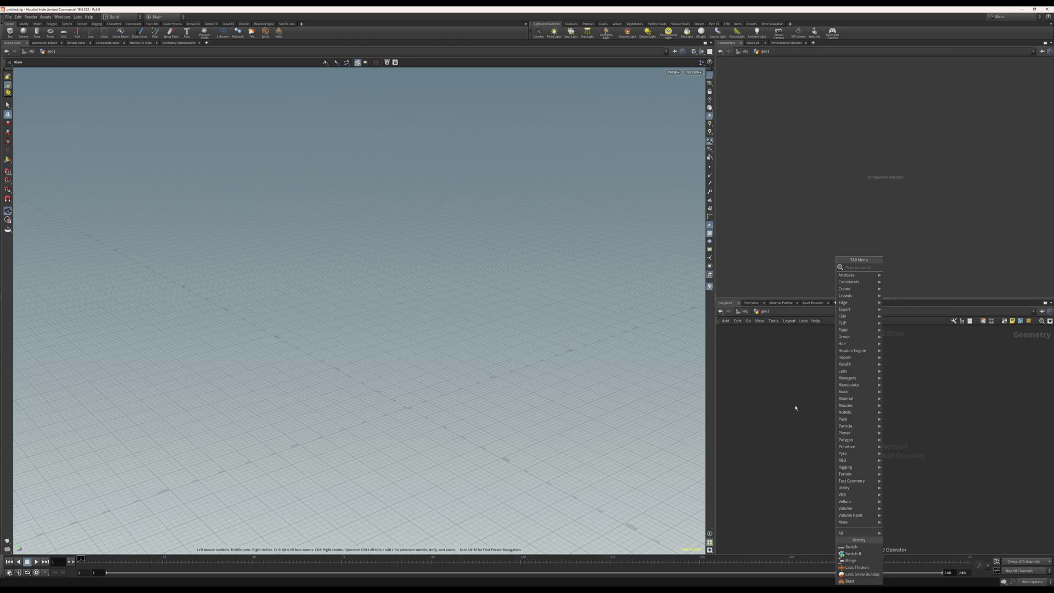
Add a File node to the geometry network and load temp_hoveng_shed.fbx into it.
text(file)
key(Return)
click(795, 404)
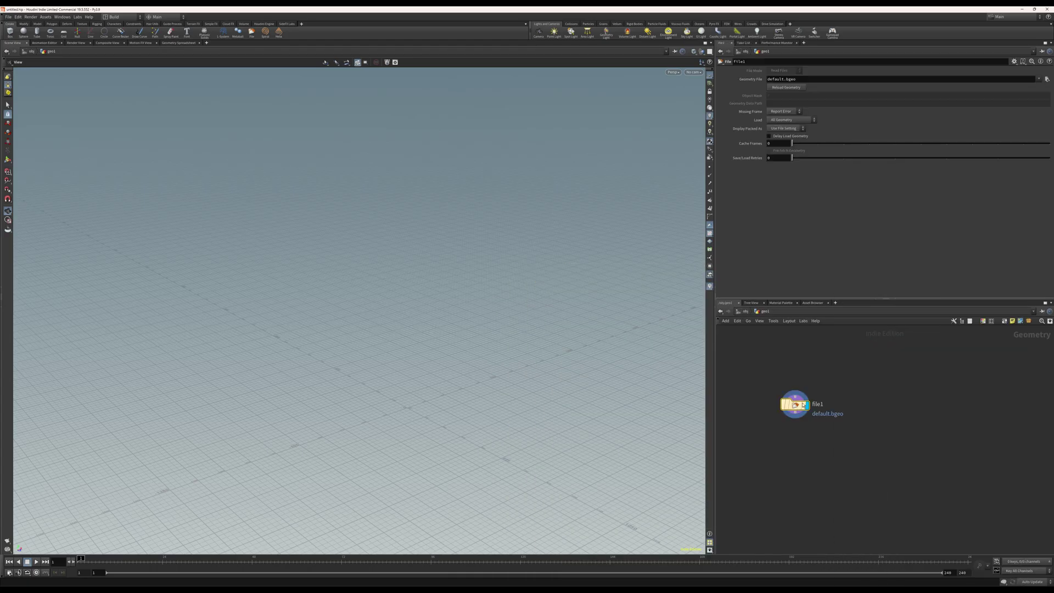
click(1047, 79)
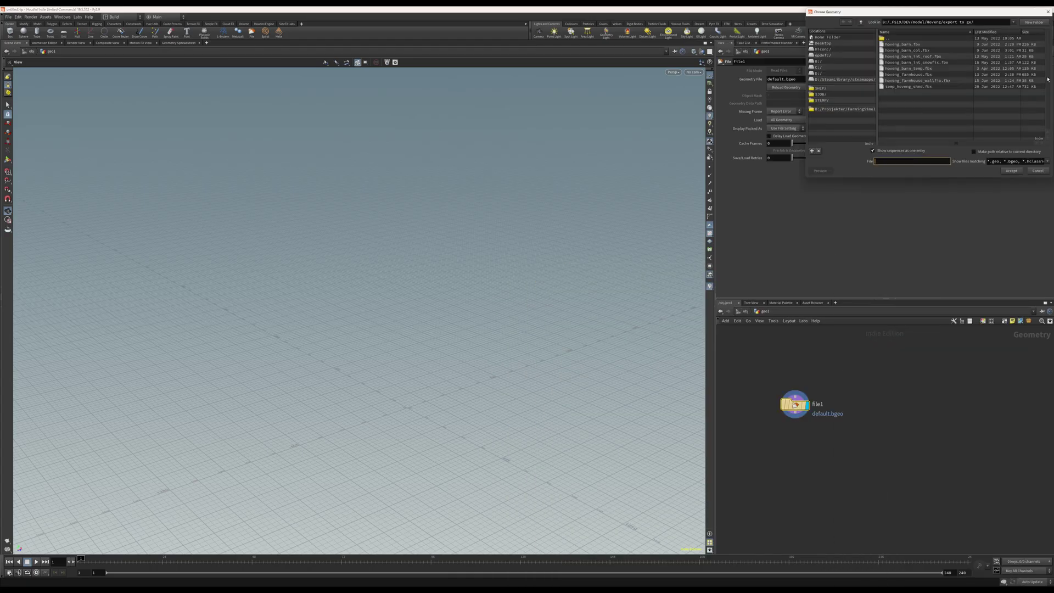
double_click(924, 87)
middle_drag(854, 408, 832, 379)
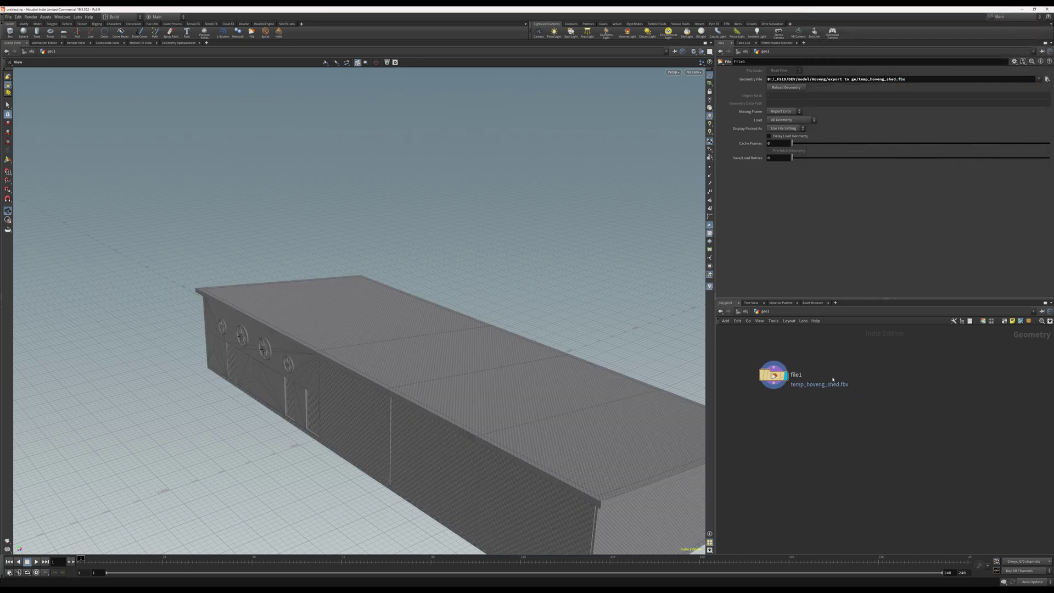
Add a second File node beside the shed's node and load hoveng_farmhouse.fbx into it.
key(Tab)
text(file)
key(Return)
click(858, 379)
click(1046, 79)
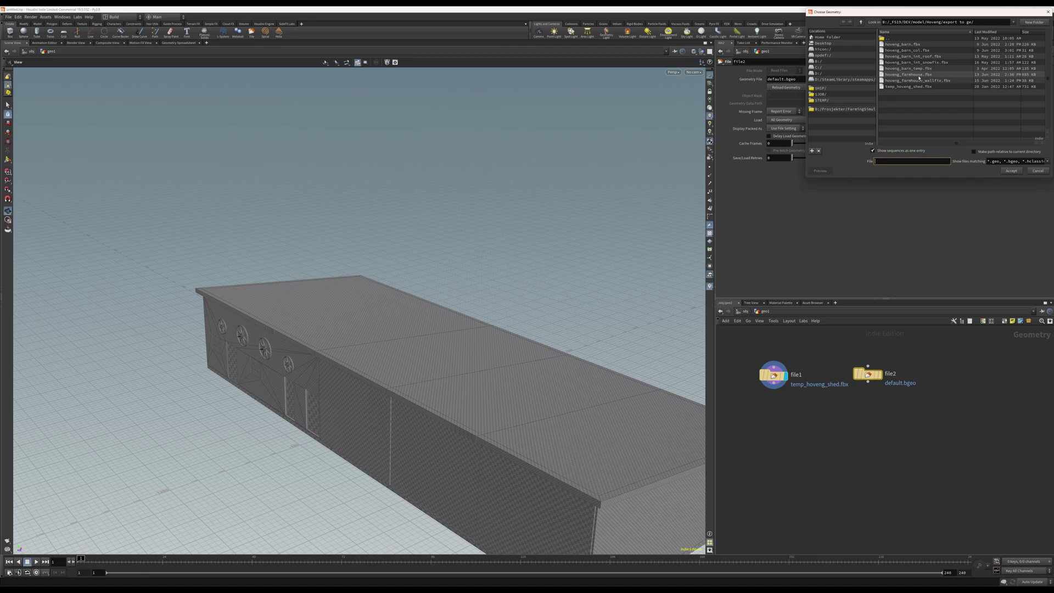
double_click(919, 74)
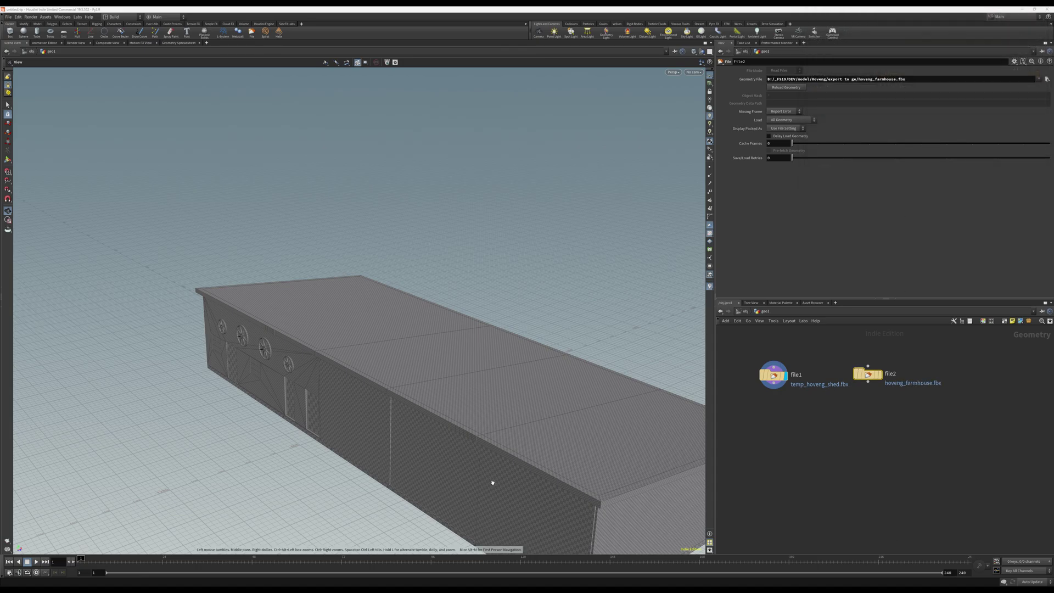
Inspect the shed, display the farmhouse geometry, and space its File node slightly farther from the shed's node.
middle_drag(492, 483, 492, 390)
right_drag(581, 371, 480, 361)
drag(480, 361, 439, 373)
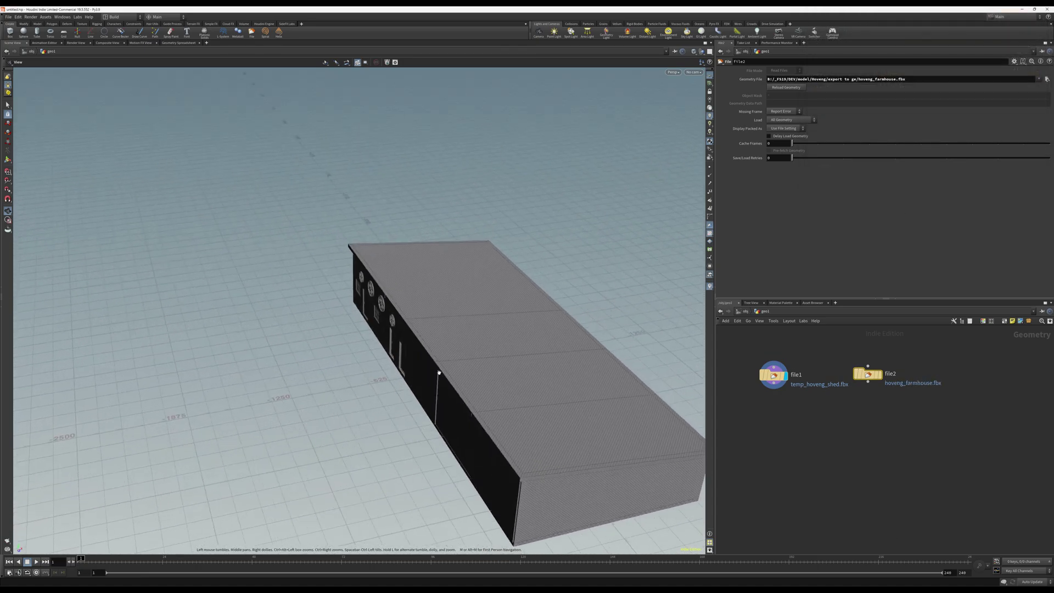
drag(486, 259, 419, 287)
click(877, 374)
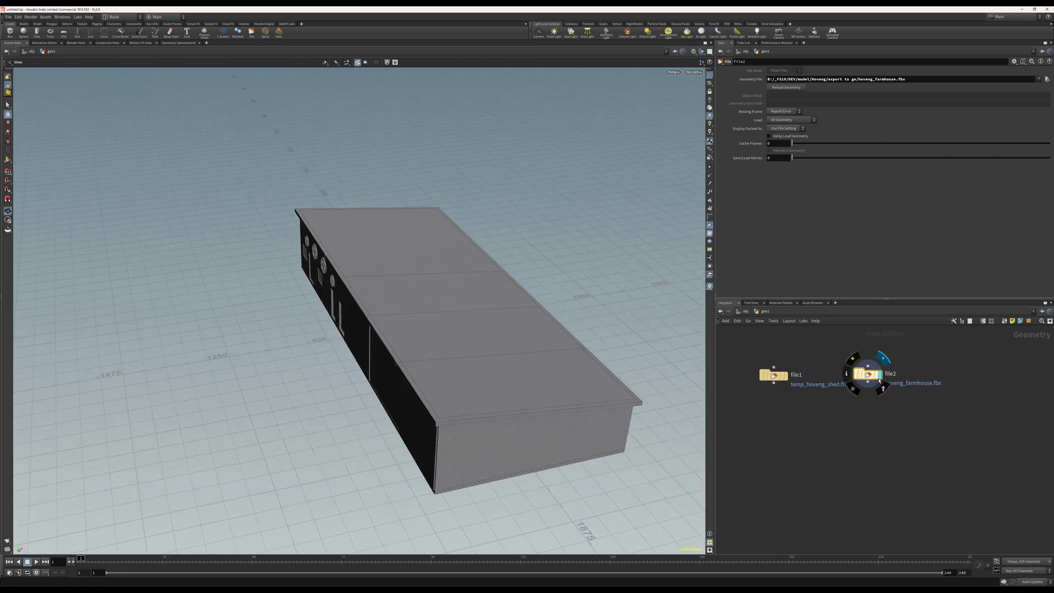
middle_drag(440, 302, 349, 343)
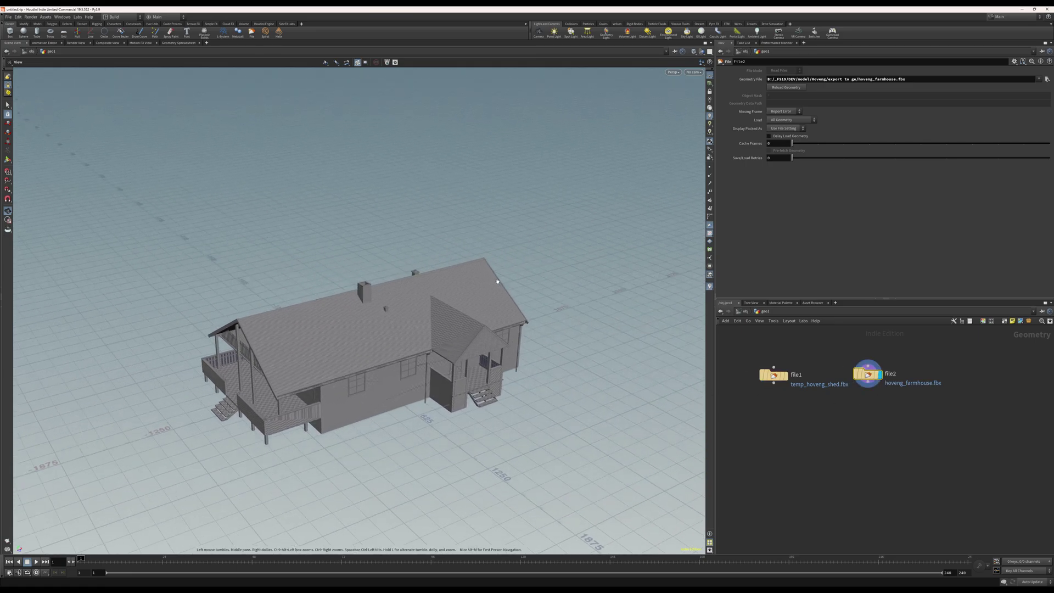
drag(867, 374, 881, 376)
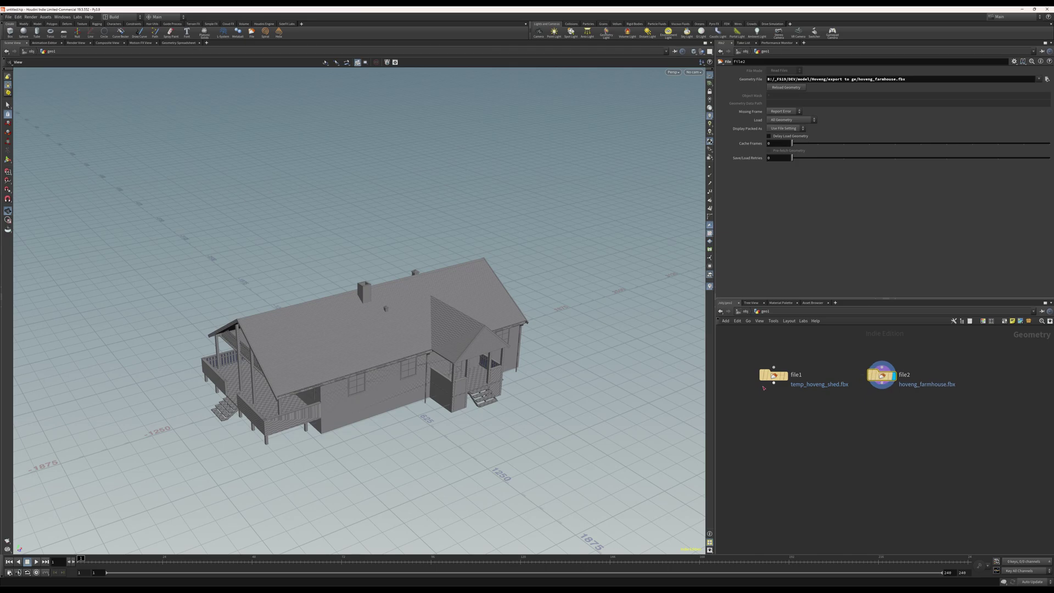
Display the shed geometry again and add a Blast node wired below its File node.
click(785, 376)
click(773, 385)
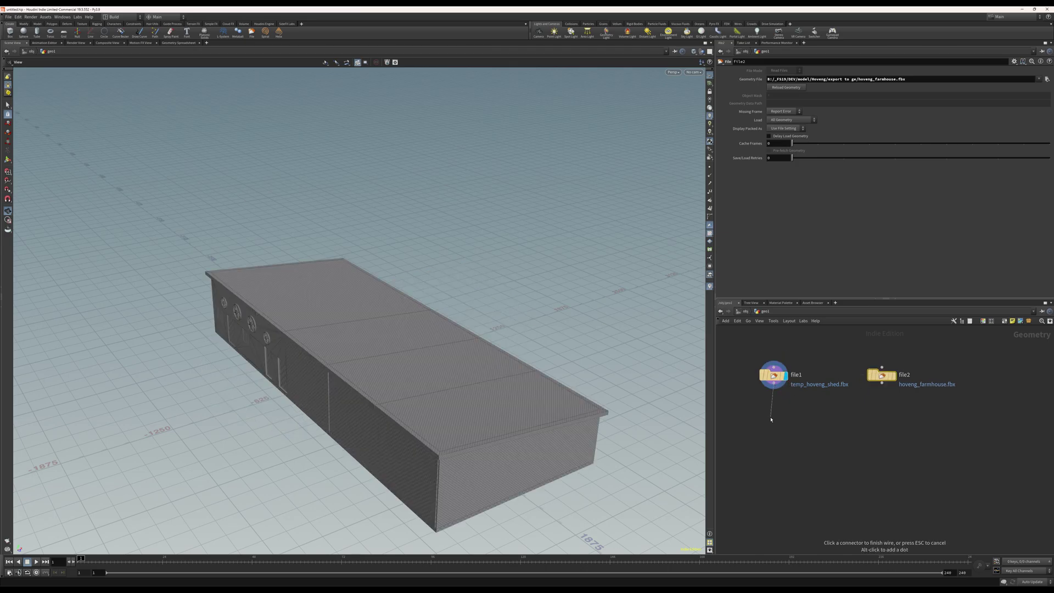
key(Tab)
text(blas)
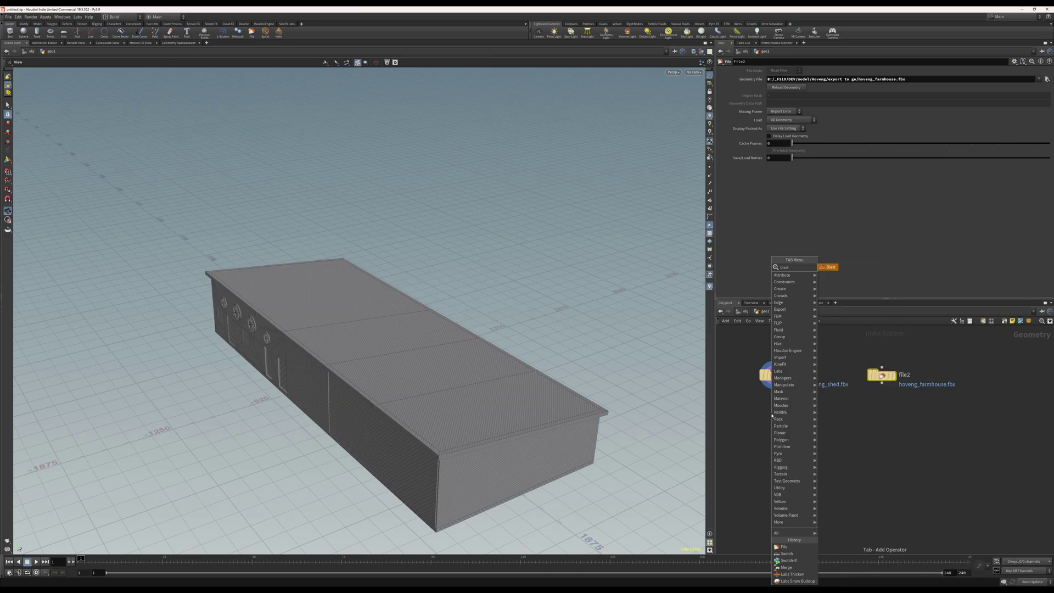
text(t)
key(Return)
click(773, 407)
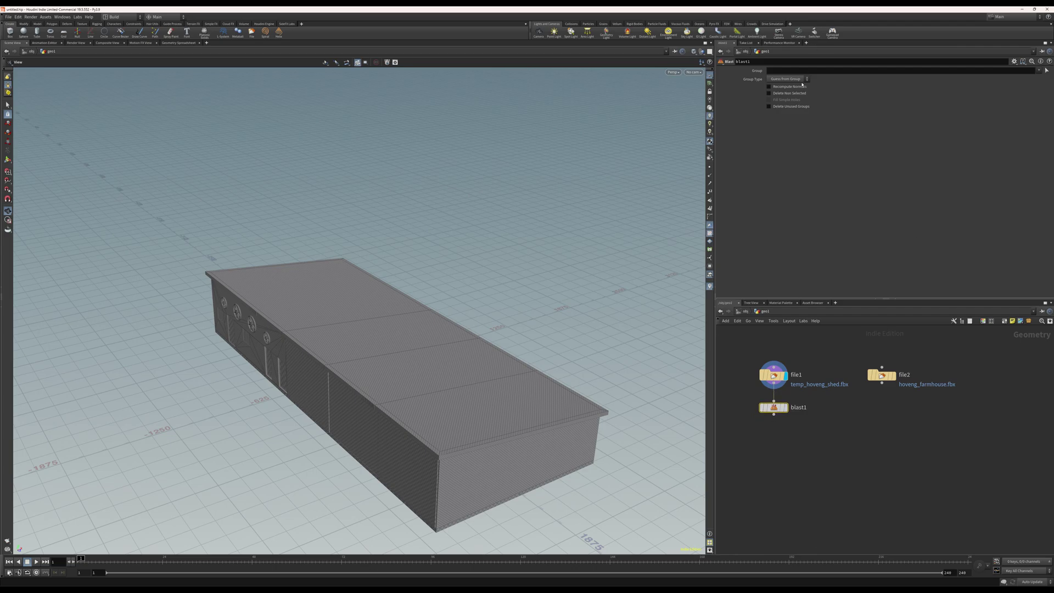
Display the shed's Blast node, enable Delete Non Selected, and pick the shed's roof surface as its group.
click(785, 406)
click(769, 93)
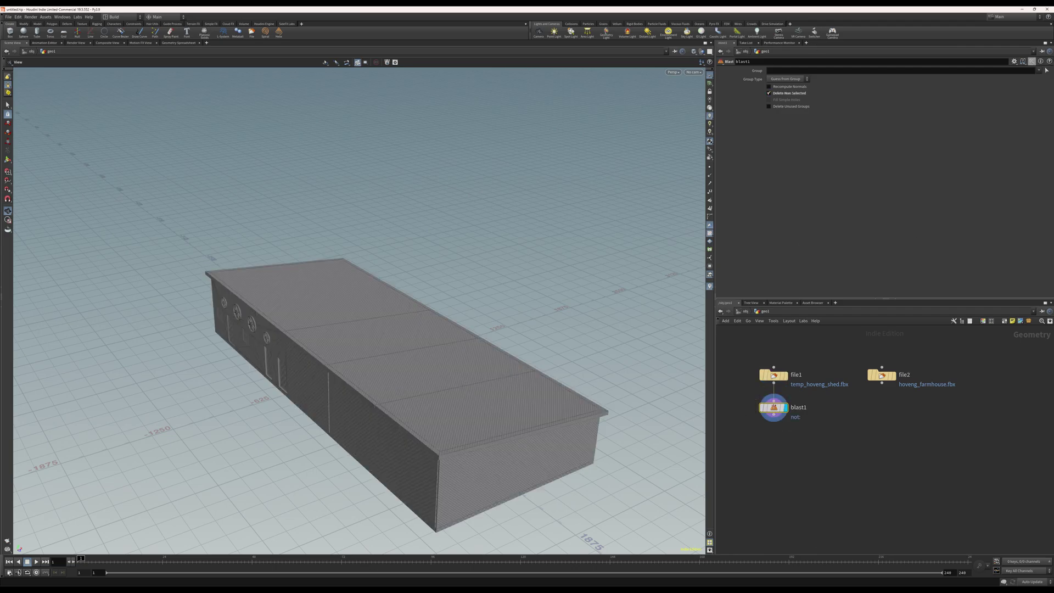
click(1045, 70)
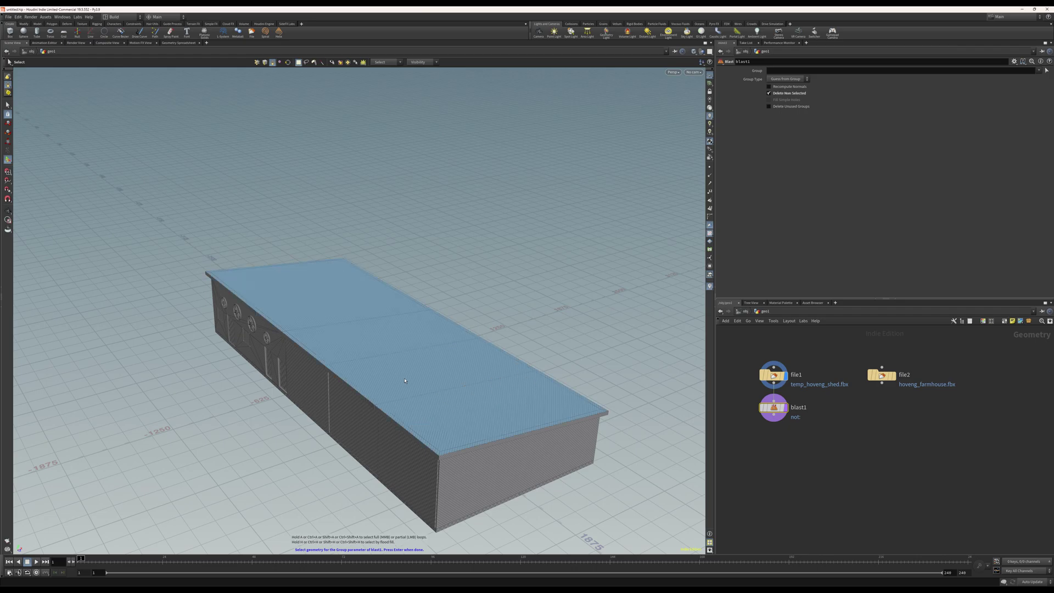
click(405, 379)
key(Return)
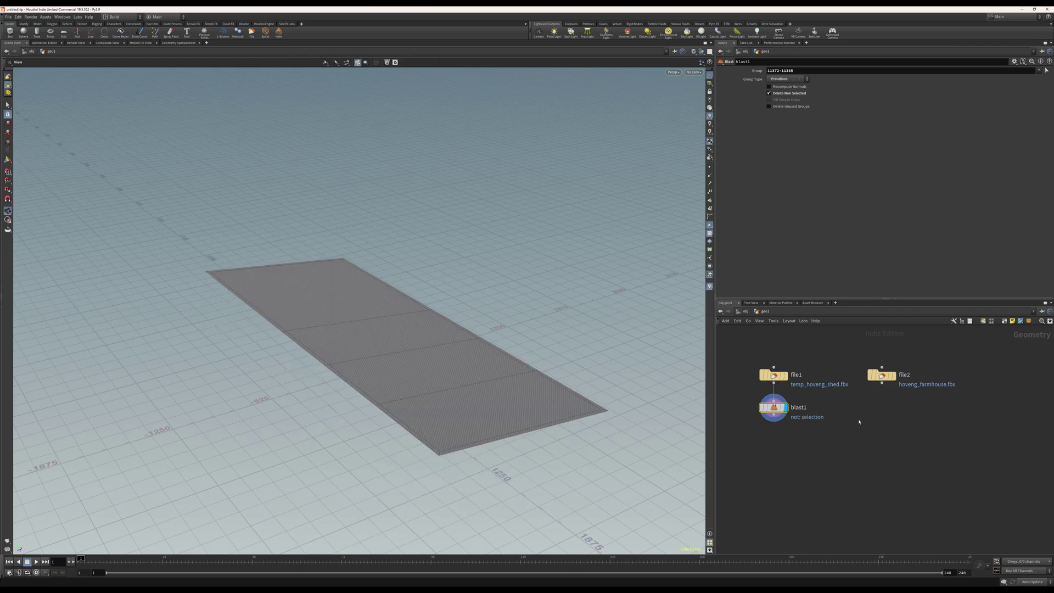
Add a Blast node wired below the farmhouse File node and display it.
middle_drag(790, 423, 754, 403)
right_click(845, 362)
text(blast)
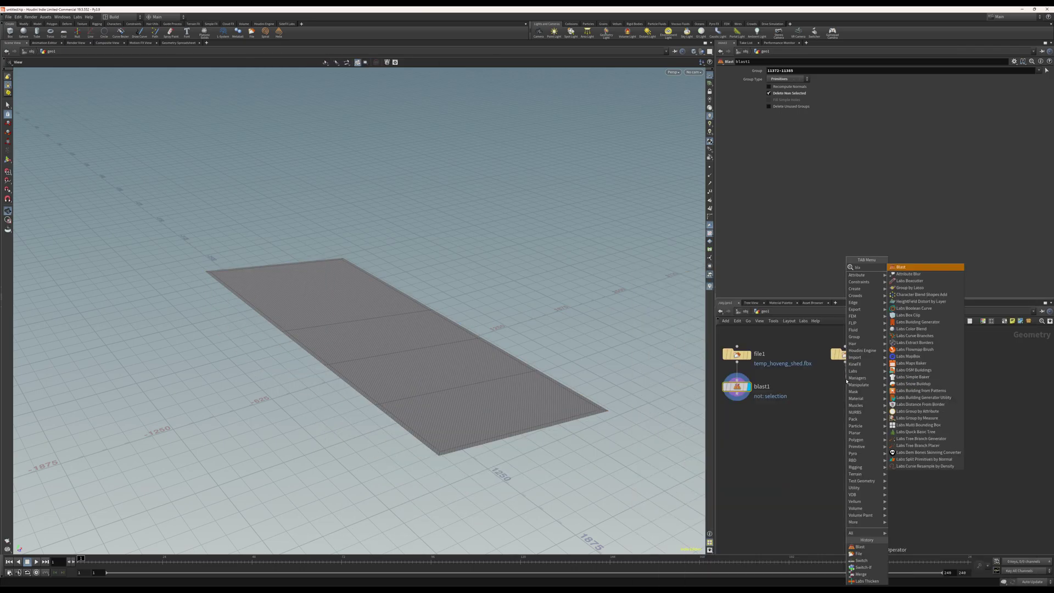
key(Return)
click(846, 381)
click(857, 383)
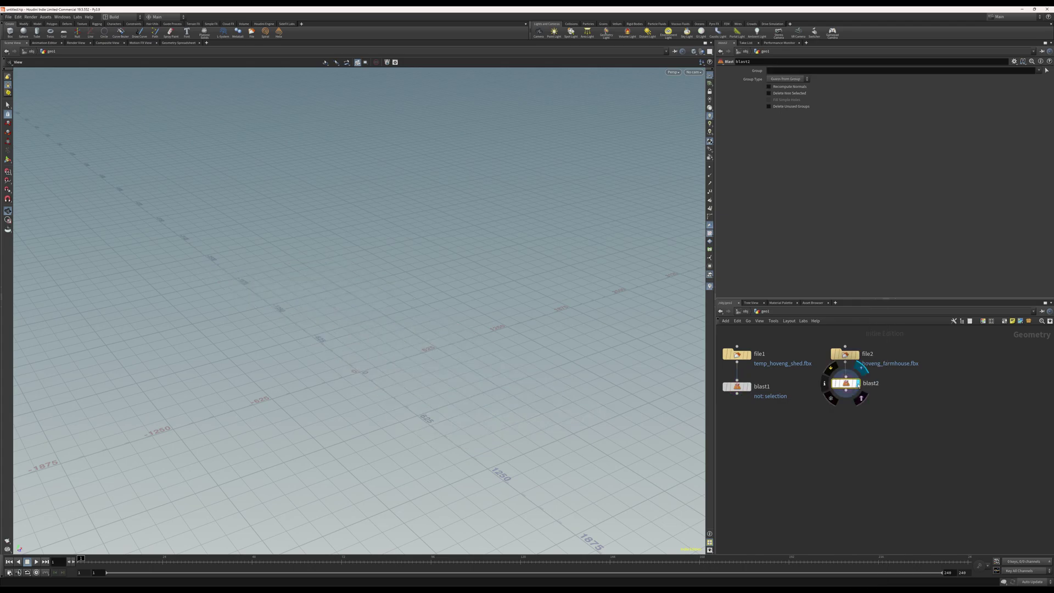
Enable Delete Non Selected on the farmhouse Blast and pick both main roof slopes and the porch roof as its group.
click(768, 92)
click(1047, 70)
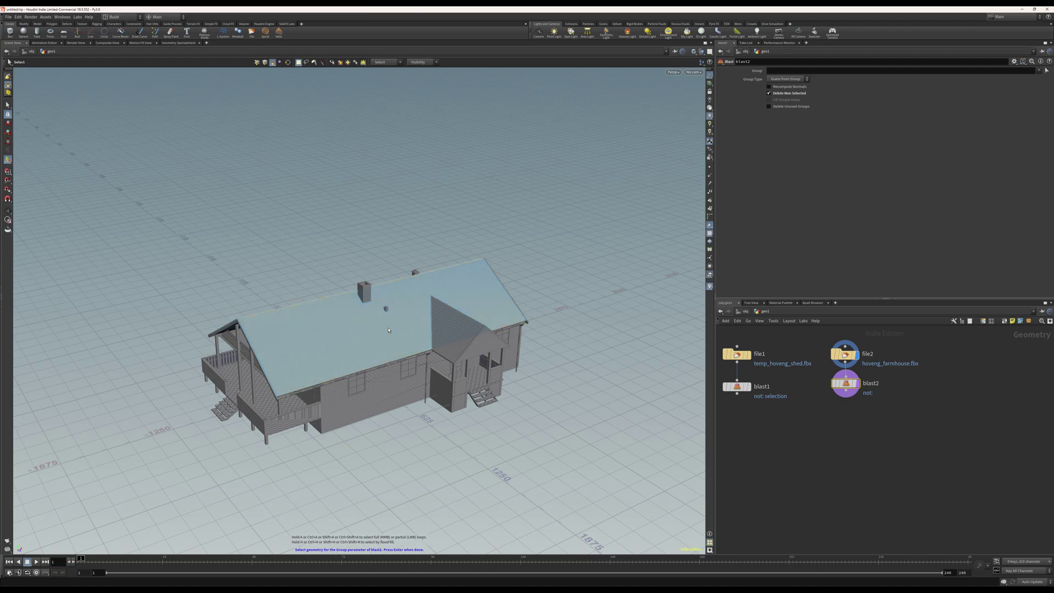
click(470, 340)
alt+drag(494, 371, 475, 356)
scroll(475, 356, up, 6)
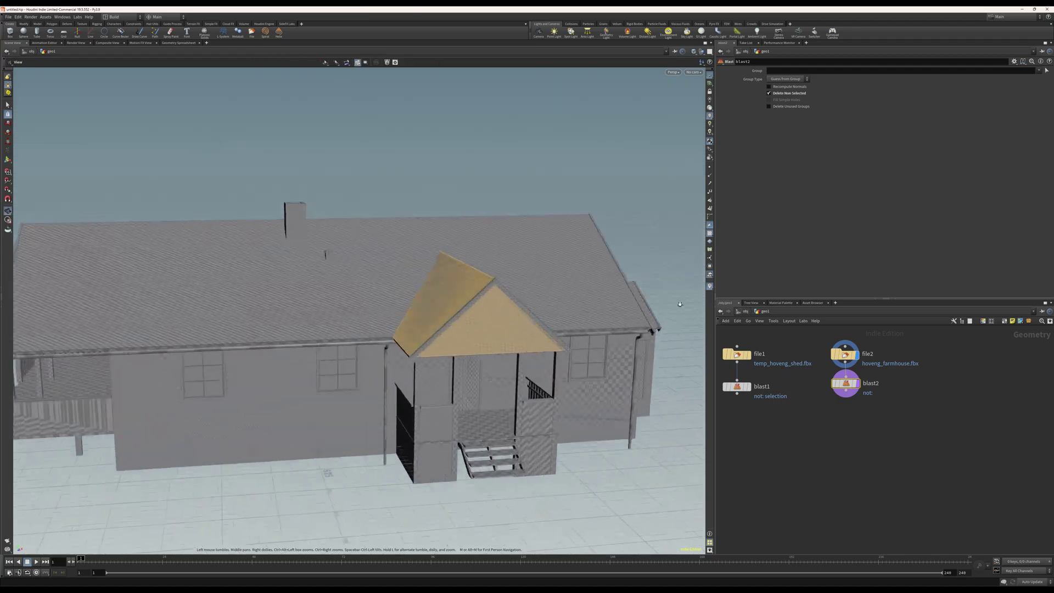
shift+click(498, 339)
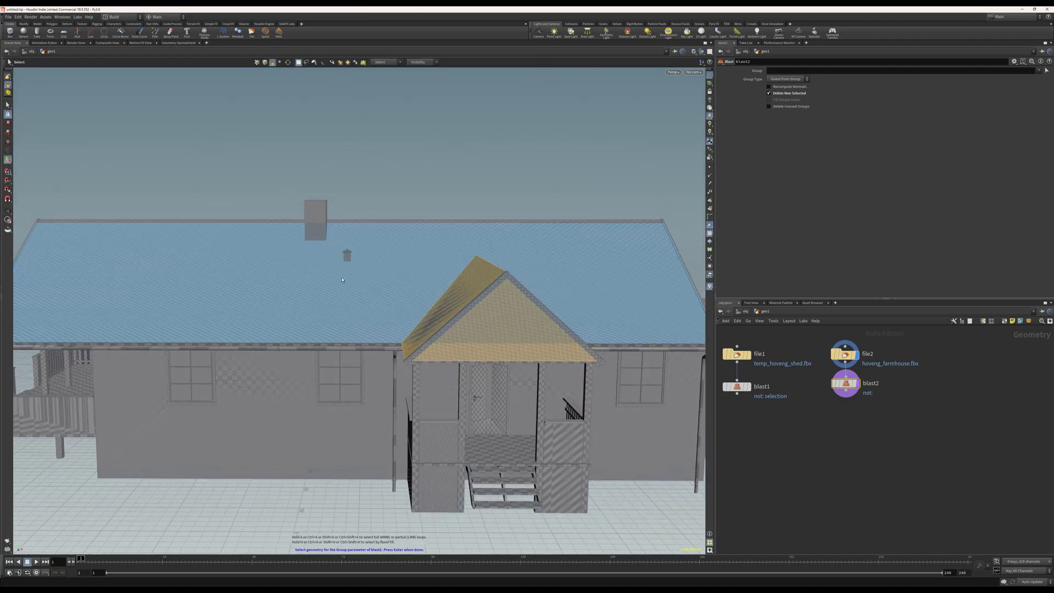
shift+click(351, 282)
alt+drag(516, 391, 551, 383)
ctrl+click(479, 313)
shift+click(493, 354)
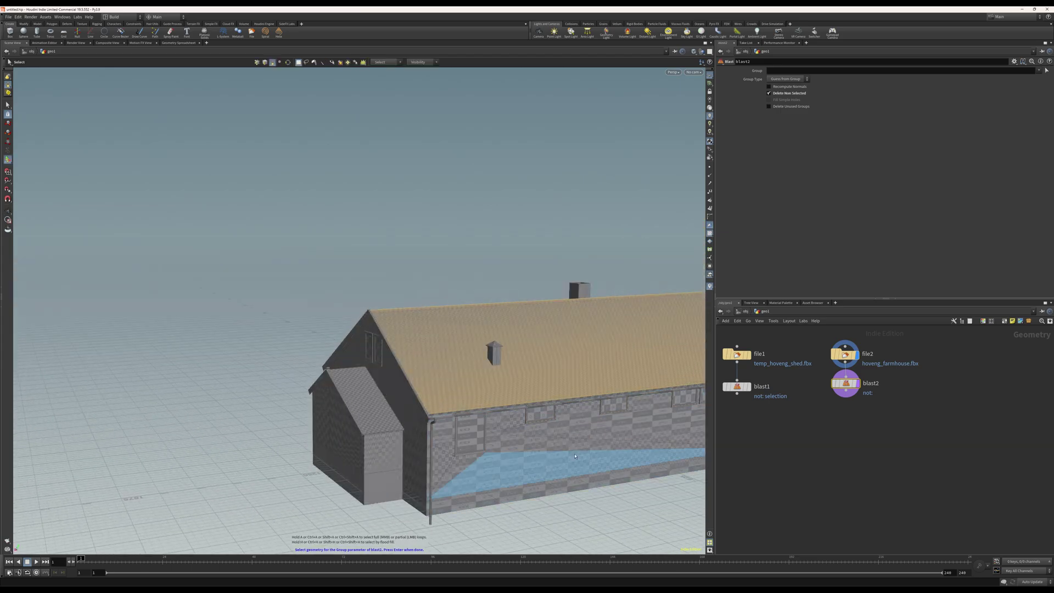
key(Return)
Select the farmhouse File and Blast nodes and move them slightly farther from the shed branch.
alt+drag(438, 360, 373, 372)
middle_drag(373, 372, 496, 334)
middle_drag(828, 436, 882, 442)
drag(994, 424, 881, 352)
drag(901, 389, 913, 393)
click(862, 430)
Add a Labs Snow Buildup node below and between the two Blast branches.
middle_drag(844, 437, 845, 419)
key(Tab)
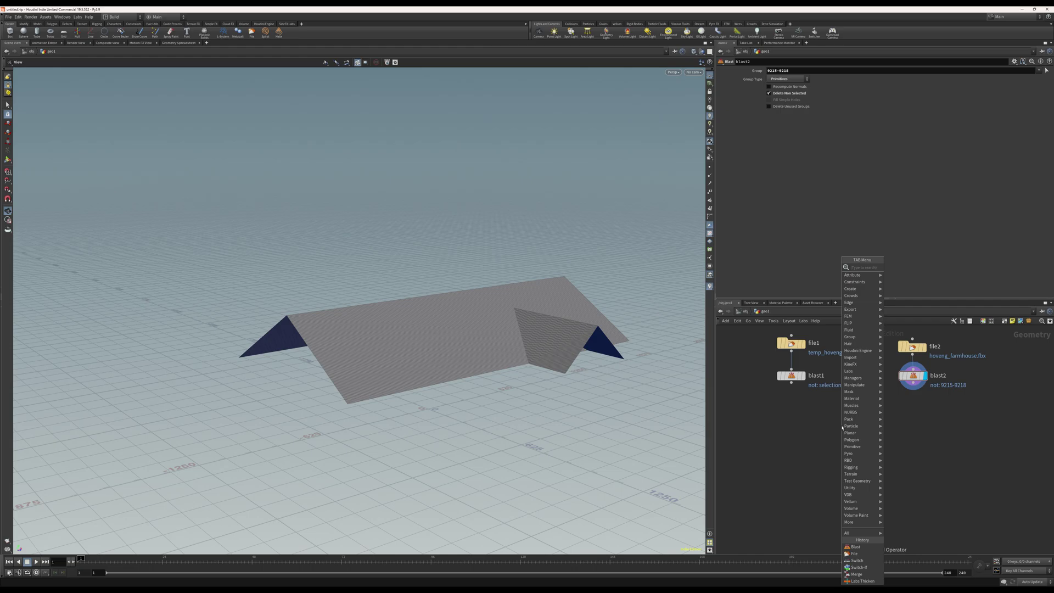
text(switch)
key(Return)
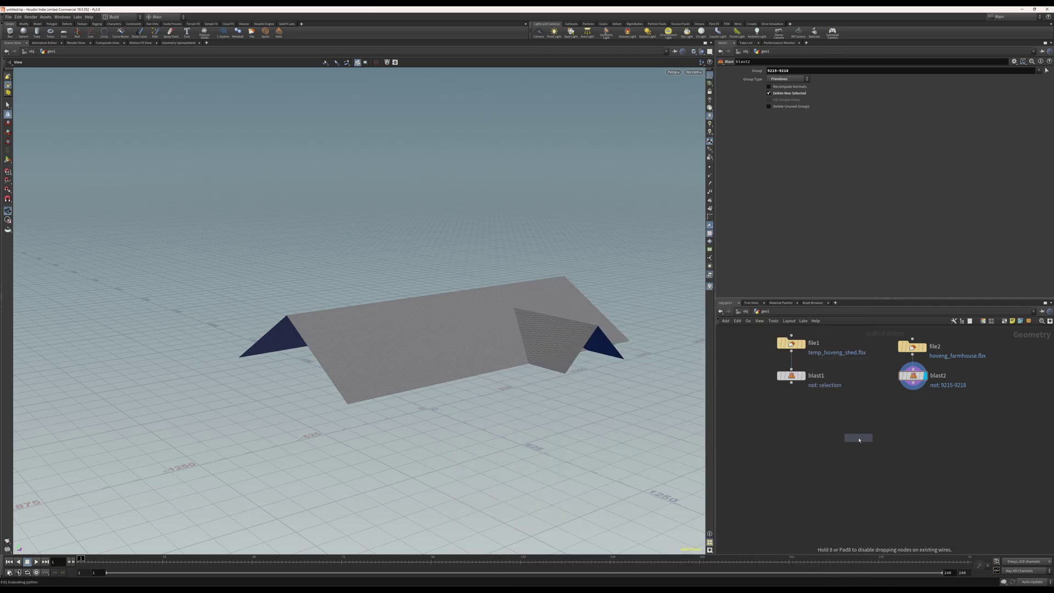
click(860, 439)
drag(860, 438, 860, 448)
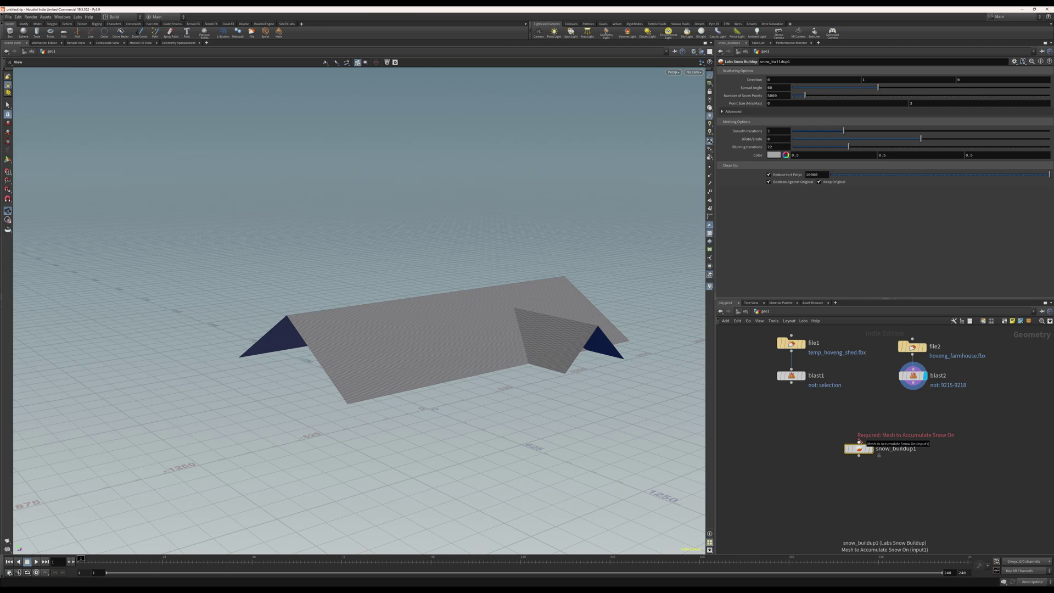
Add a Switch node feeding the Snow Buildup node and connect the shed and farmhouse Blast outputs to it.
key(Tab)
text(swit)
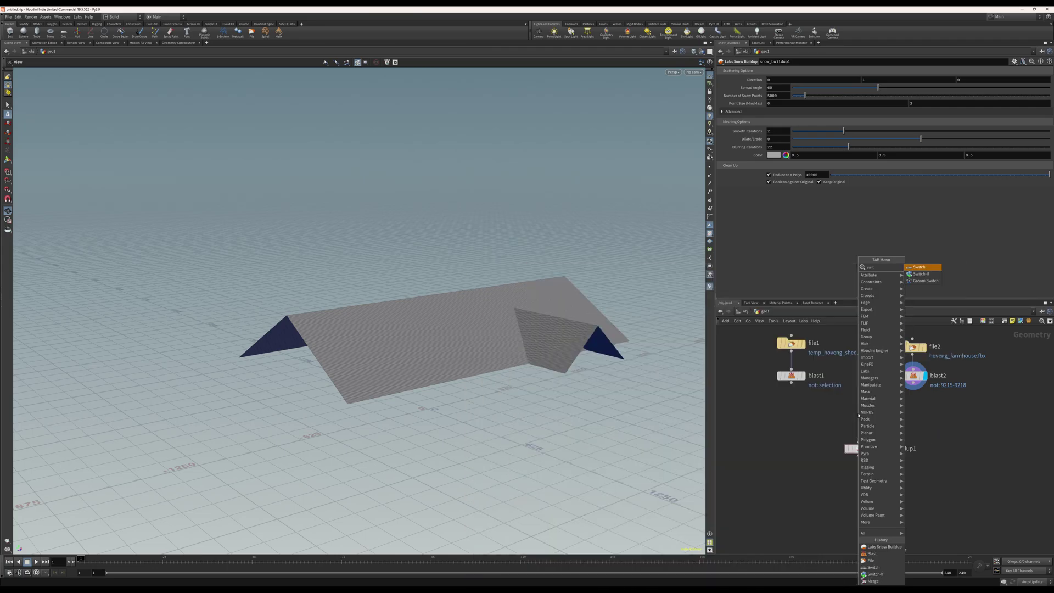
key(Return)
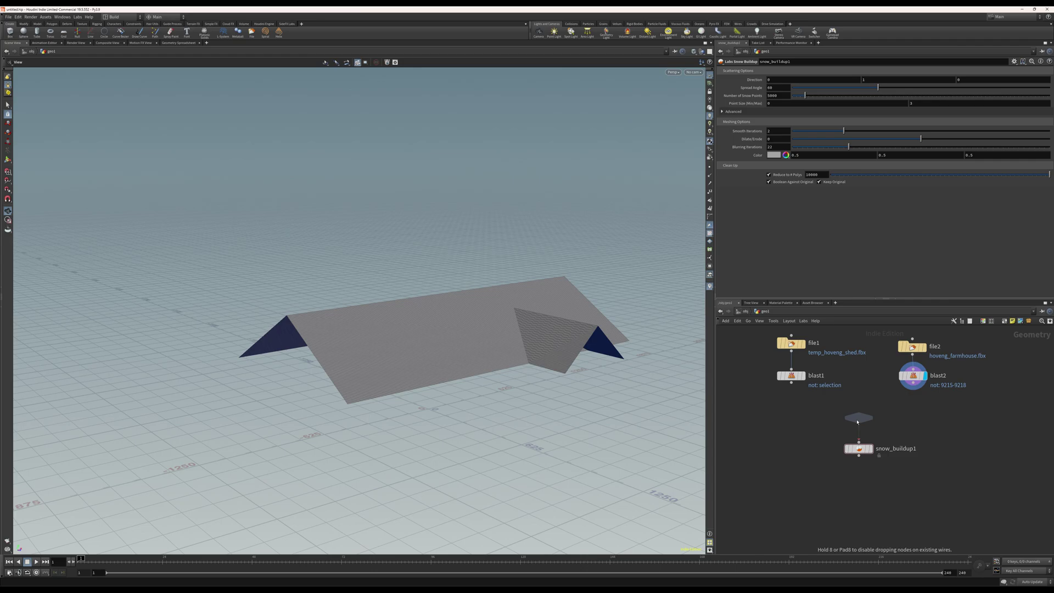
click(858, 424)
drag(791, 384, 851, 408)
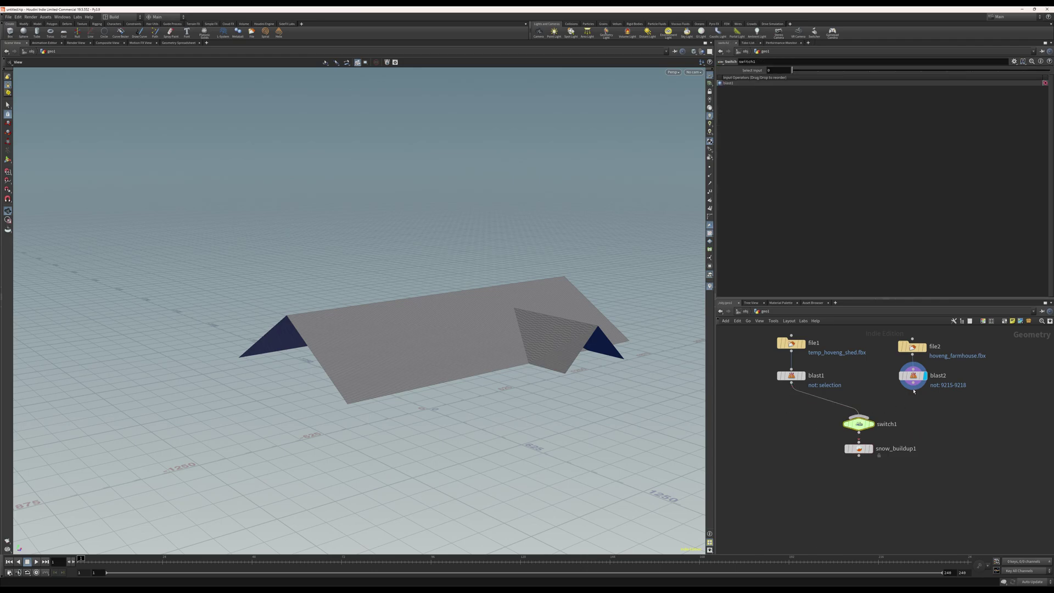
drag(913, 391, 865, 416)
drag(864, 448, 864, 458)
Display the Switch node and try its Select Input, ending on input 0 for the shed roof.
click(873, 424)
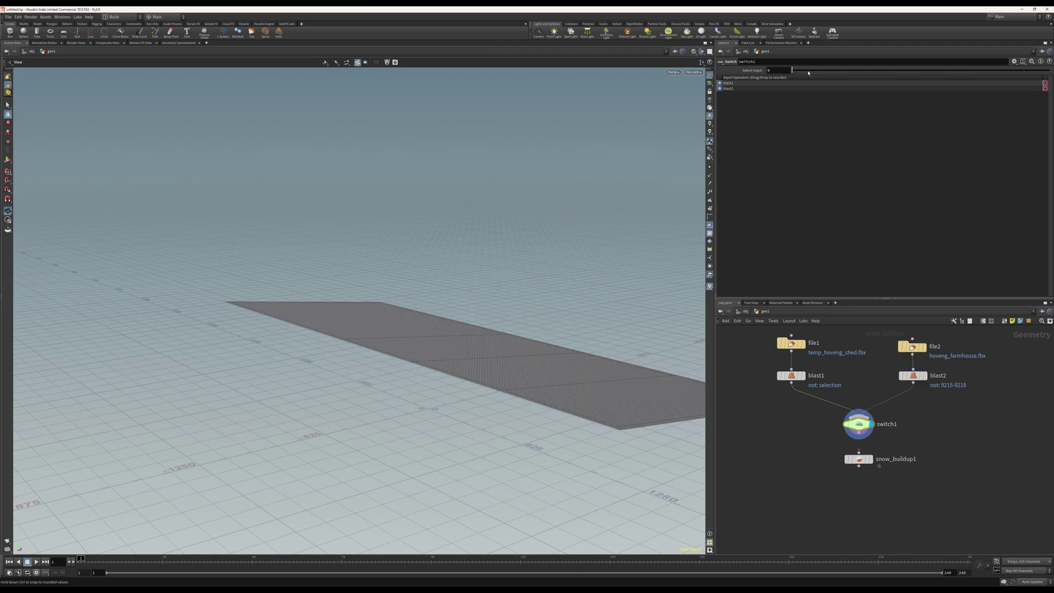
drag(807, 72, 792, 71)
middle_drag(859, 467, 865, 418)
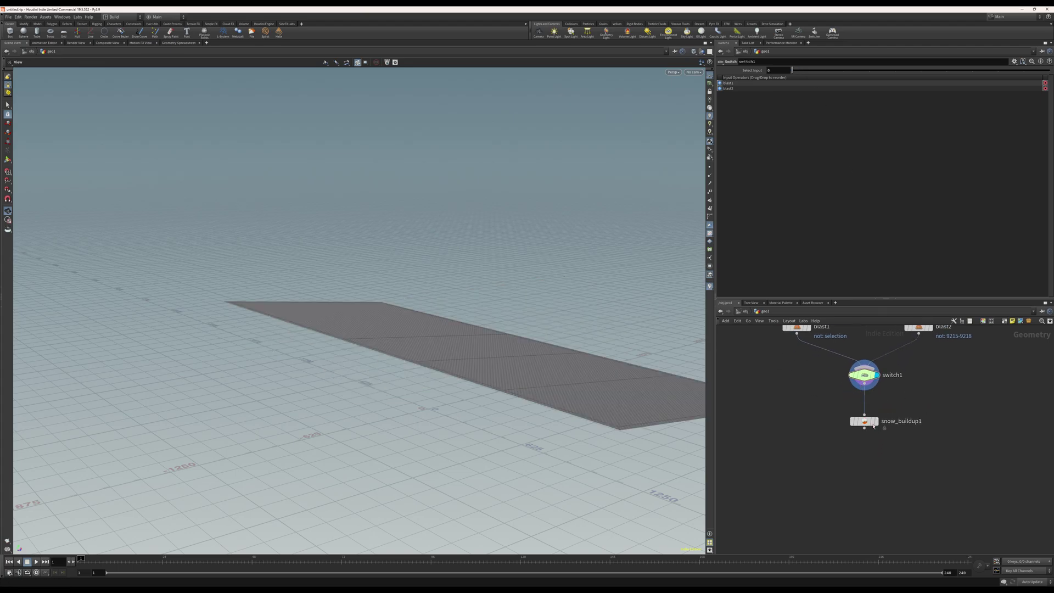
Display the Snow Buildup node's result and set its Number of Snow Points to 10000.
drag(864, 417, 864, 408)
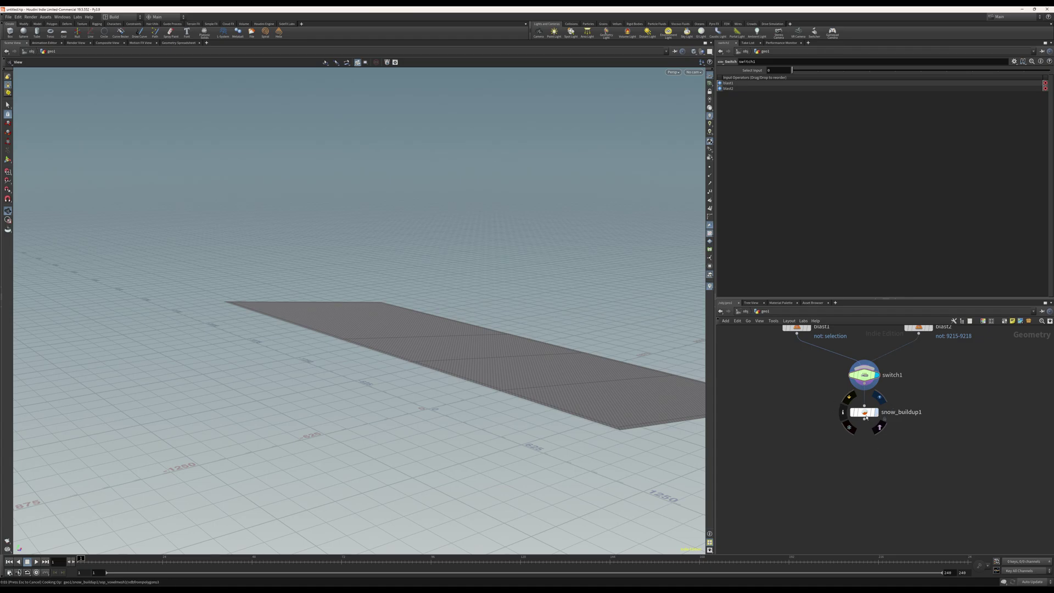
drag(866, 417, 866, 425)
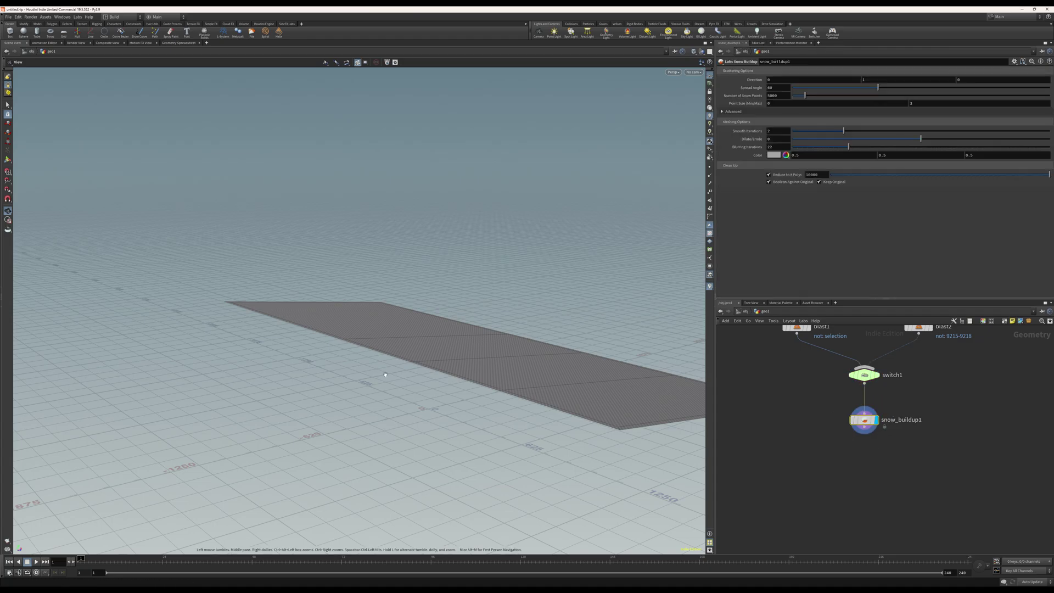
mouse_move(507, 357)
mouse_down()
mouse_move(536, 358)
mouse_move(498, 362)
mouse_up()
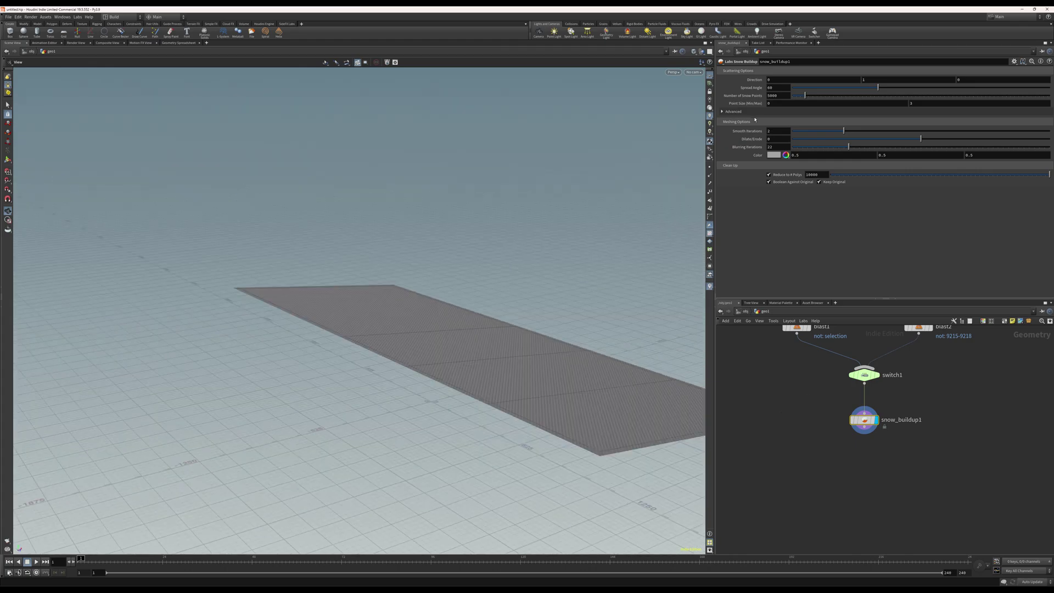
click(779, 96)
text(10000)
key(Return)
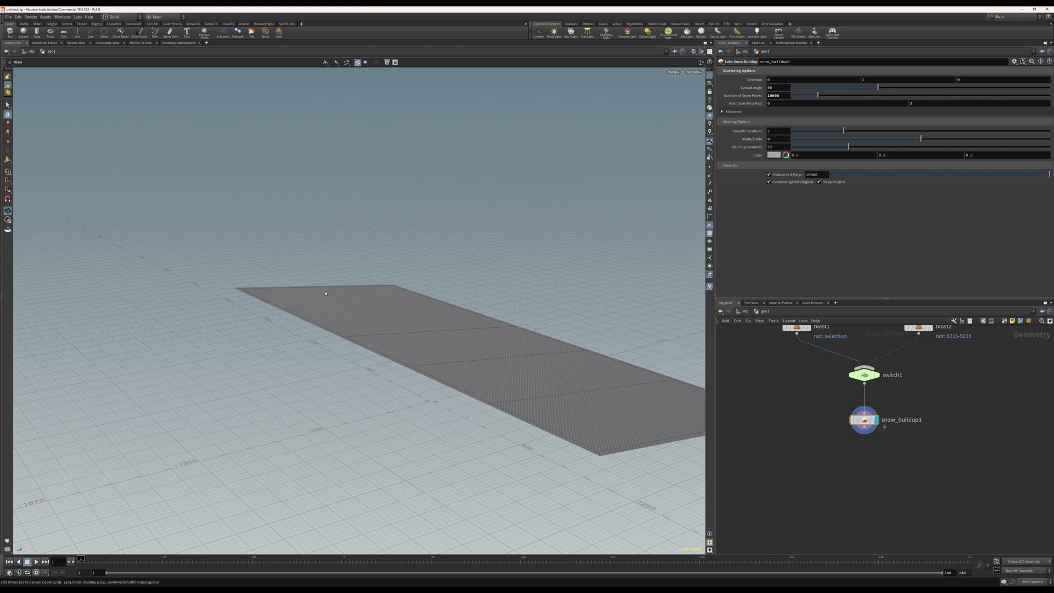
Raise the Snow Buildup node's Dilate/Erode to about 1.3 and examine the snow coverage across the shed roof.
drag(402, 289, 449, 334)
middle_drag(449, 334, 378, 300)
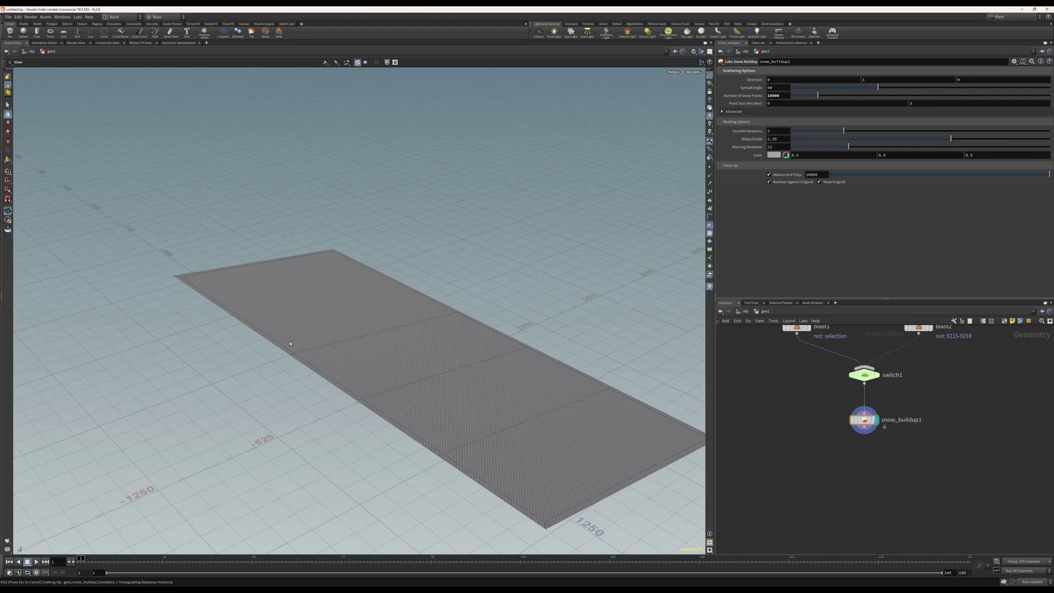
drag(385, 396, 505, 336)
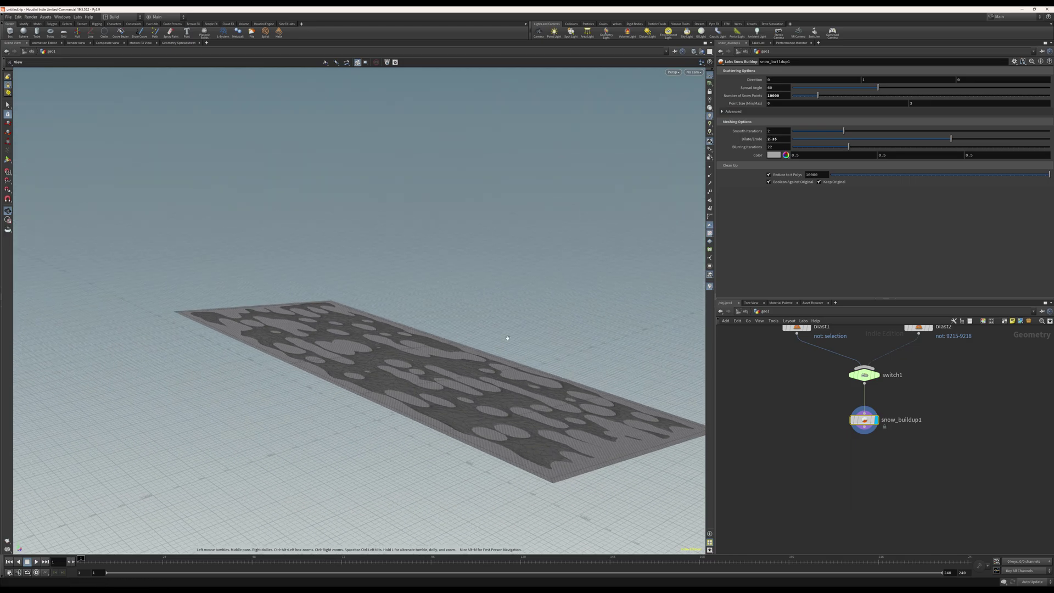
Raise the Snow Buildup node's Dilate/Erode to about 4 and set Reduce to # Polys to 2000.
drag(951, 138, 968, 140)
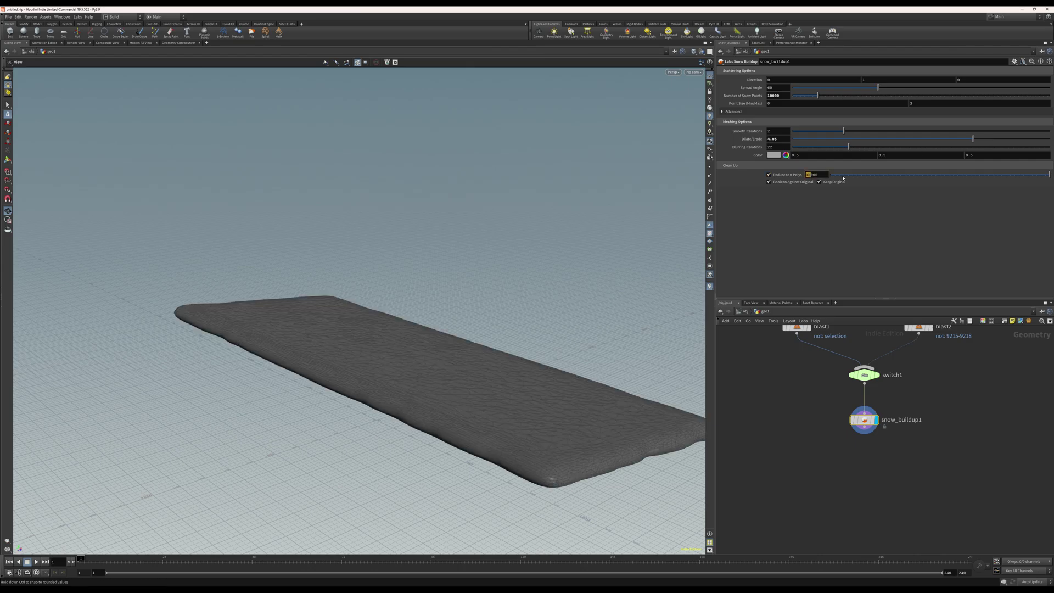
key(Return)
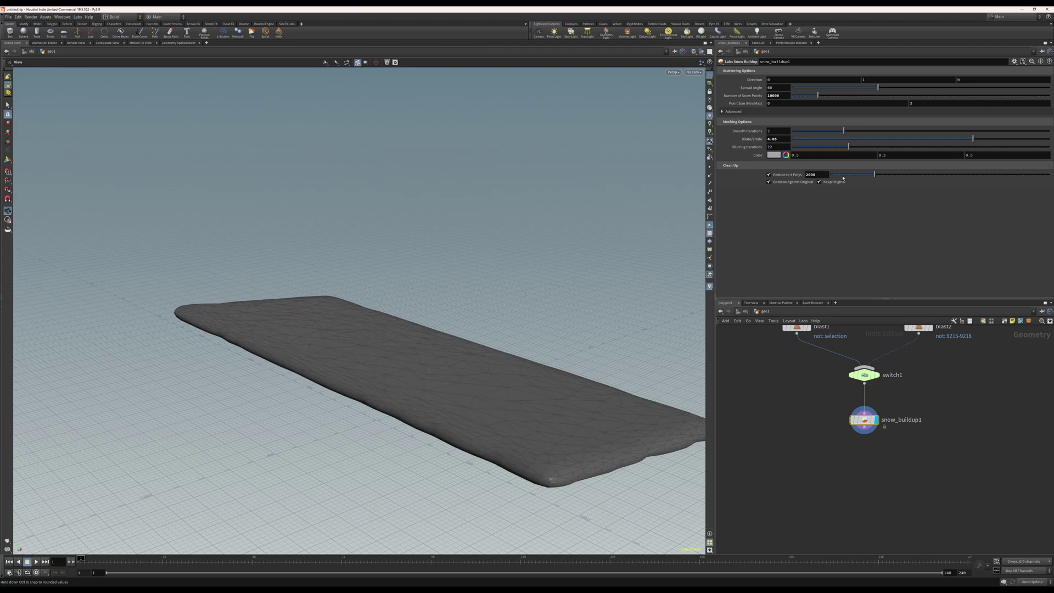
drag(383, 423, 537, 340)
Insert a Labs Thicken node between the shed's Blast node and the Switch node.
middle_drag(808, 381, 799, 443)
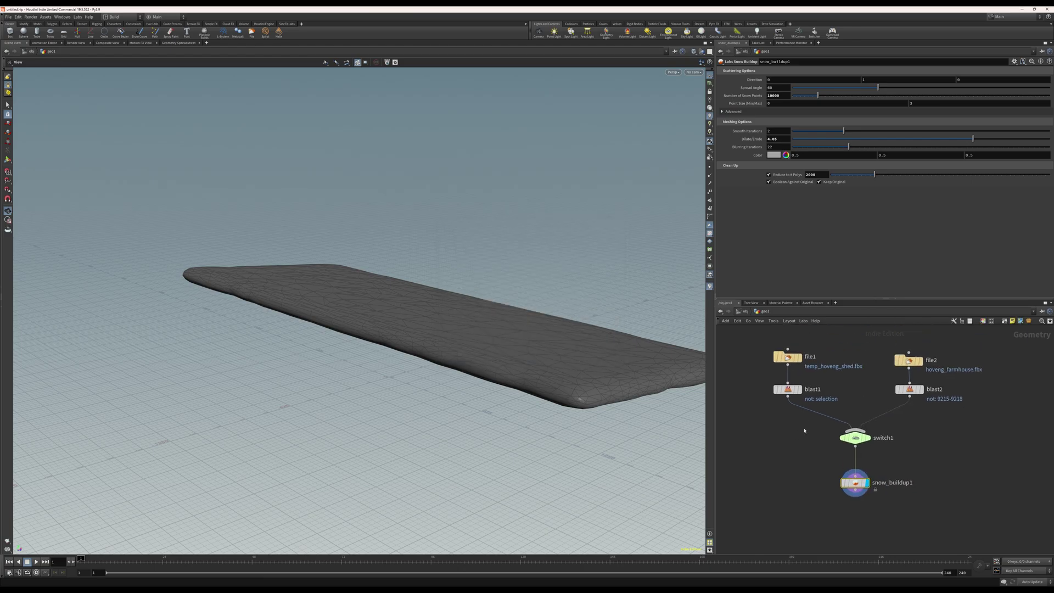
mouse_move(872, 453)
click(871, 421)
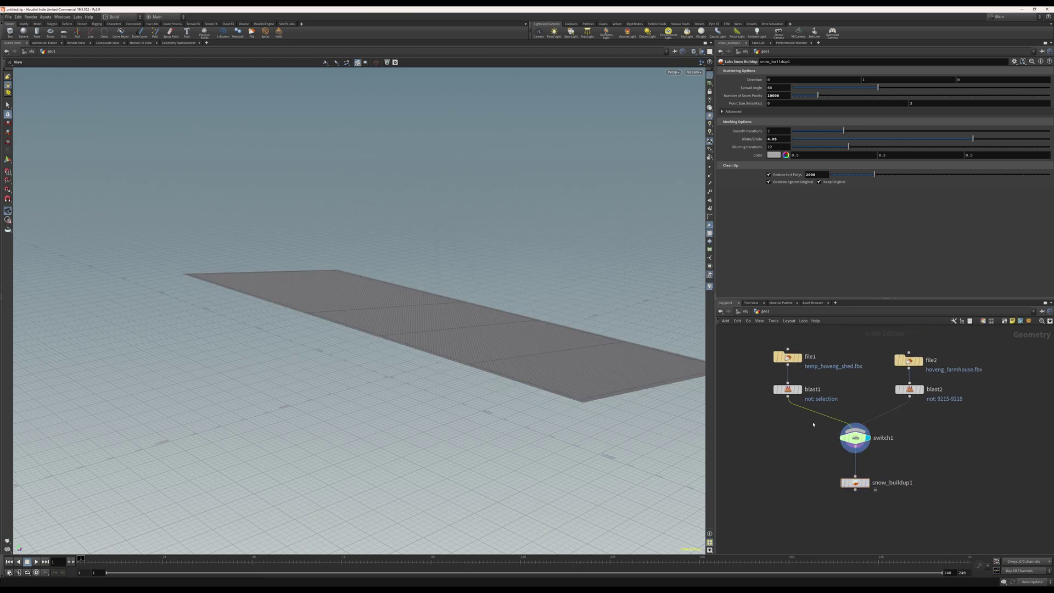
key(Tab)
text(remesh)
key(Return)
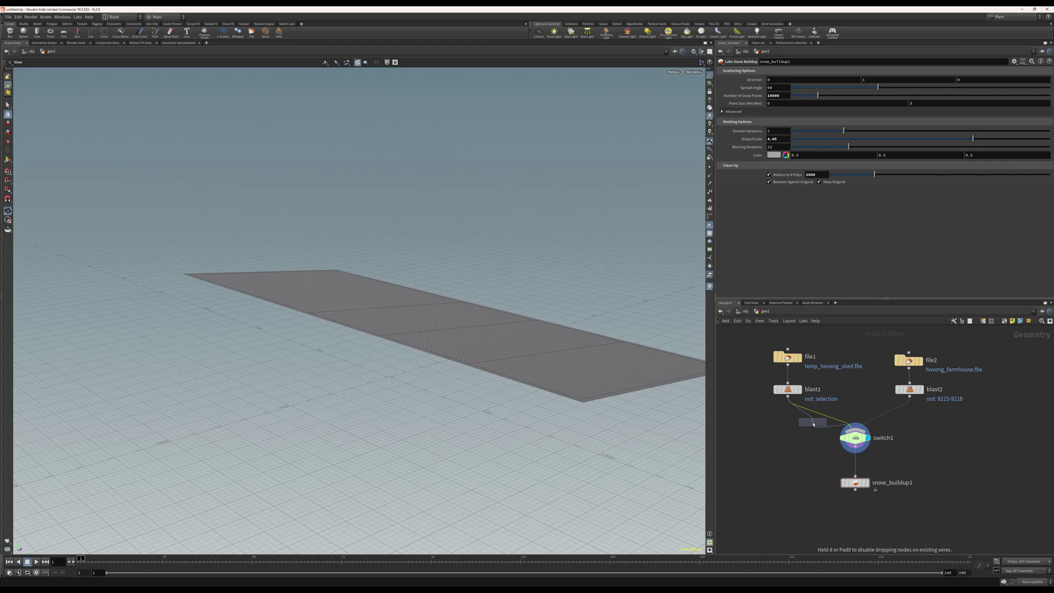
click(788, 408)
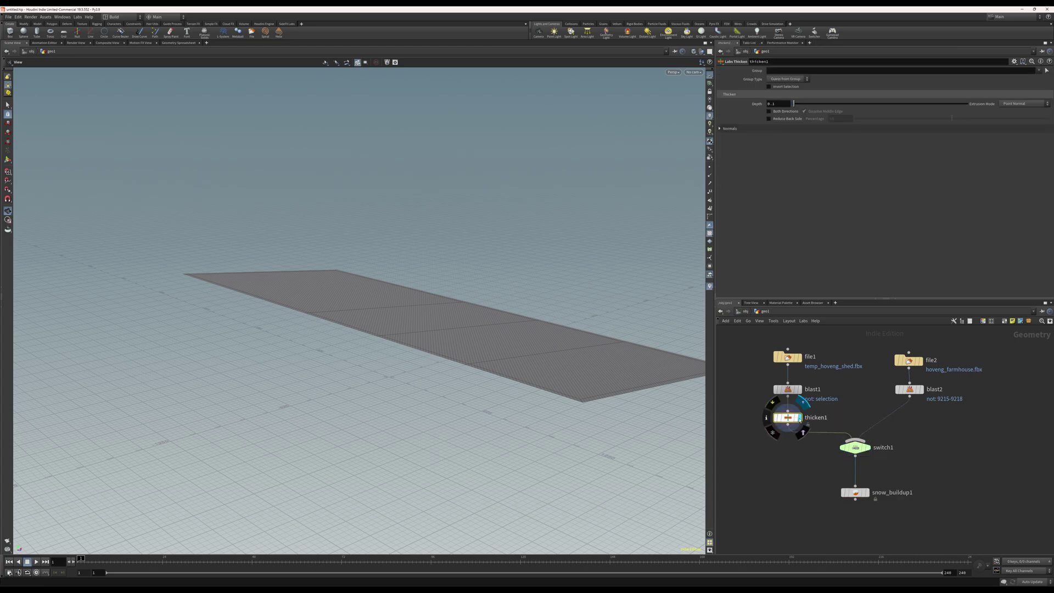
Set the shed Thicken node's Depth to 50 and examine the thickened roof.
drag(778, 104, 758, 106)
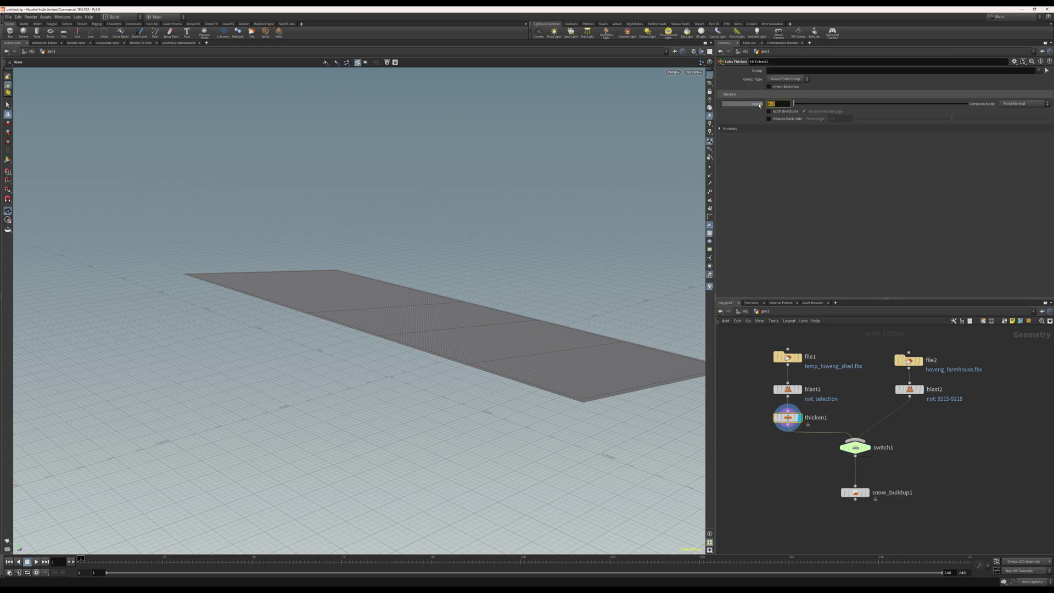
text(50)
key(Return)
drag(559, 380, 571, 405)
middle_drag(866, 400, 818, 395)
Duplicate the Thicken node and insert the copy between the farmhouse's Blast node and the Switch node.
key(ctrl+c)
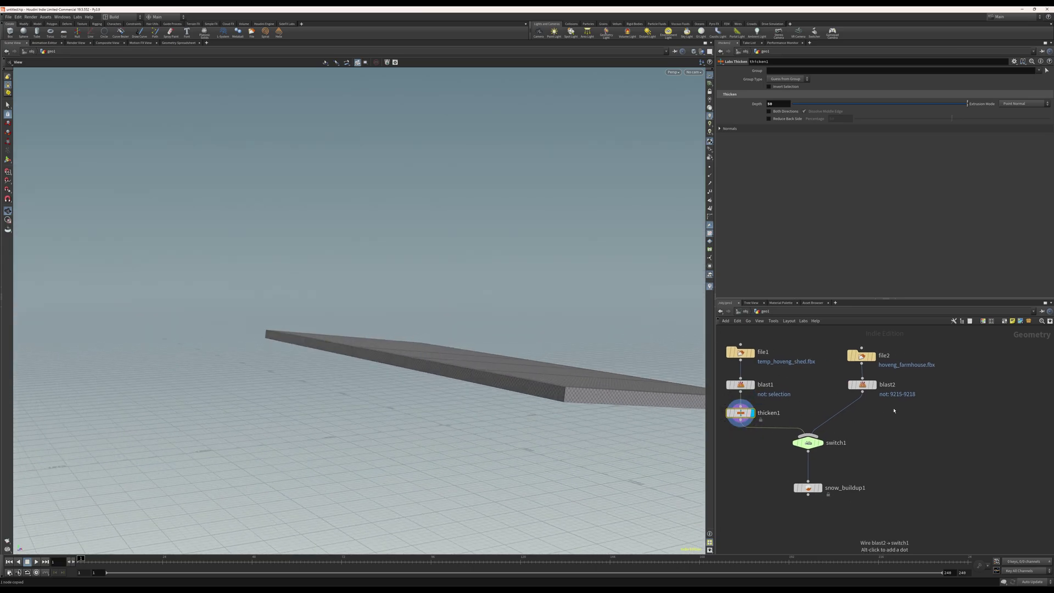
key(ctrl+v)
click(881, 414)
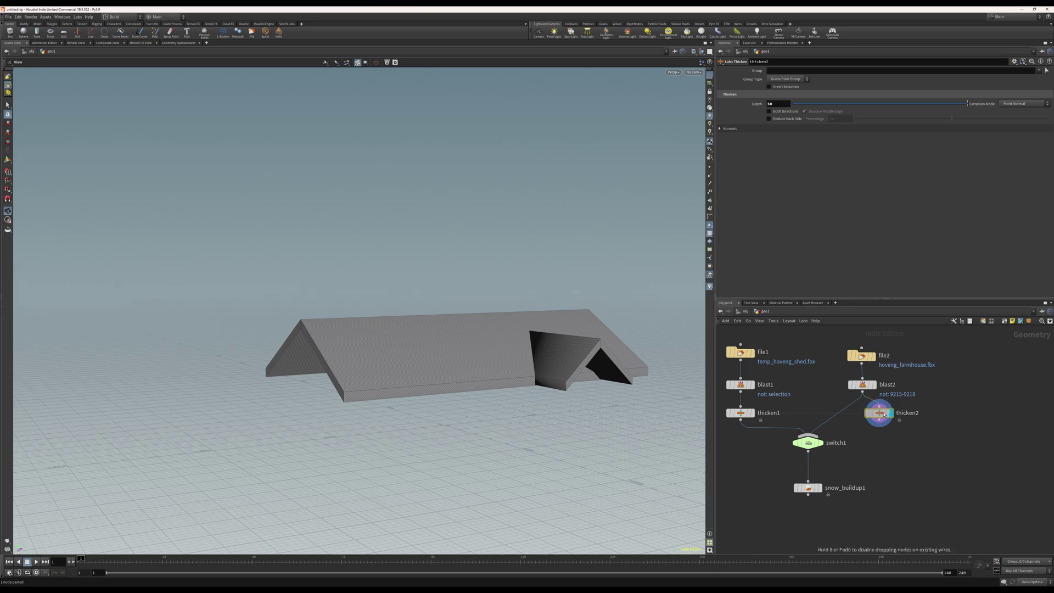
click(872, 420)
click(871, 420)
drag(880, 415, 864, 416)
Display the Snow Buildup node's result on the thickened shed roof and turn off Keep Original.
middle_drag(835, 423, 845, 389)
click(823, 453)
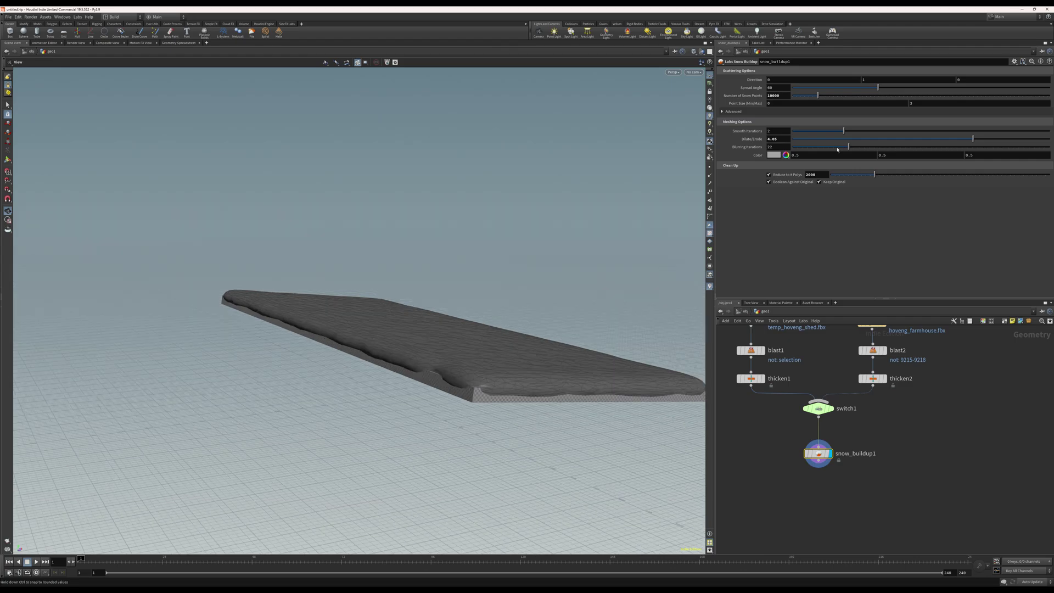
click(823, 183)
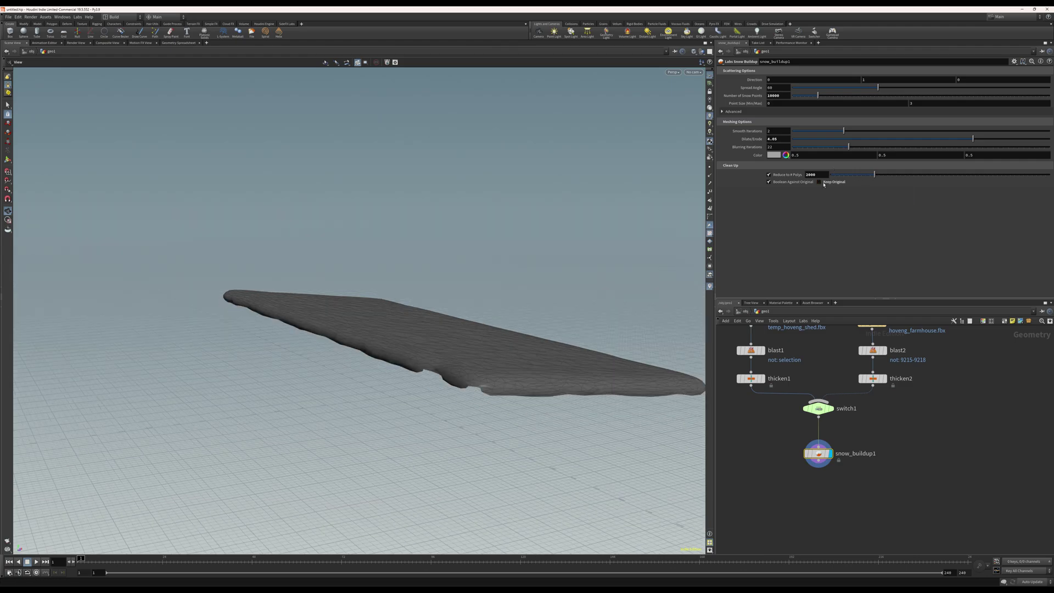
Inspect the snow mesh from below and above, comparing it with and without Boolean Against Original.
drag(510, 394, 467, 313)
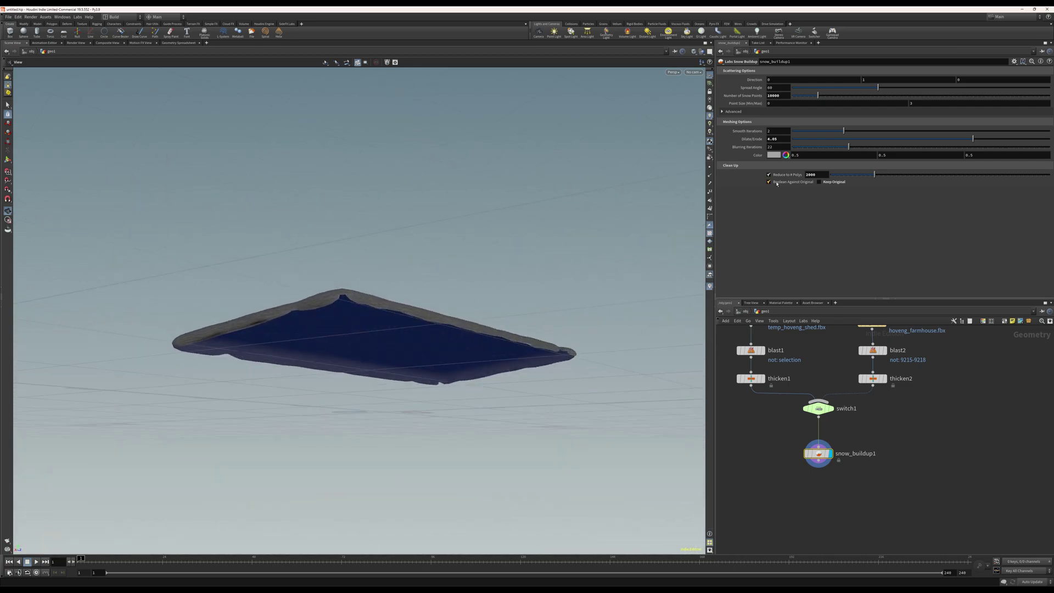
drag(576, 279, 349, 335)
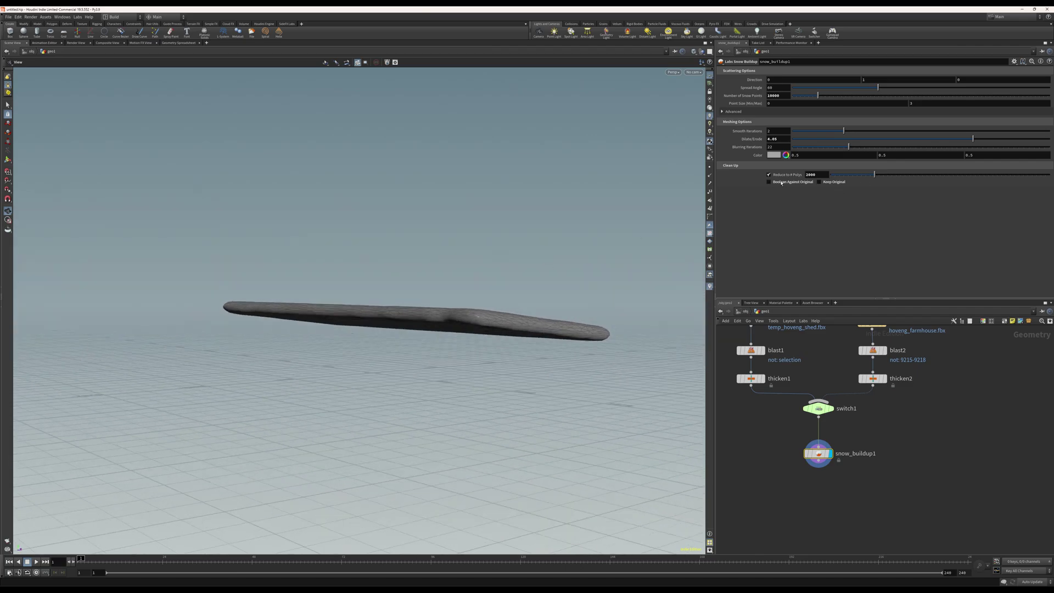
drag(425, 325, 545, 334)
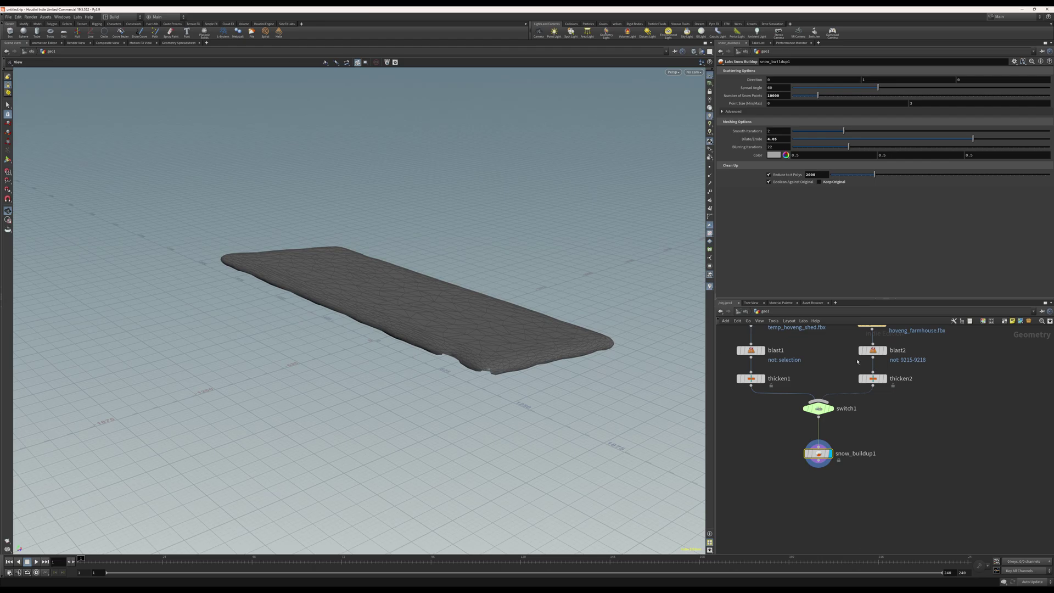
Set the Switch node's Select Input to 1 to generate snow on the farmhouse roof.
middle_drag(832, 391, 848, 452)
click(834, 469)
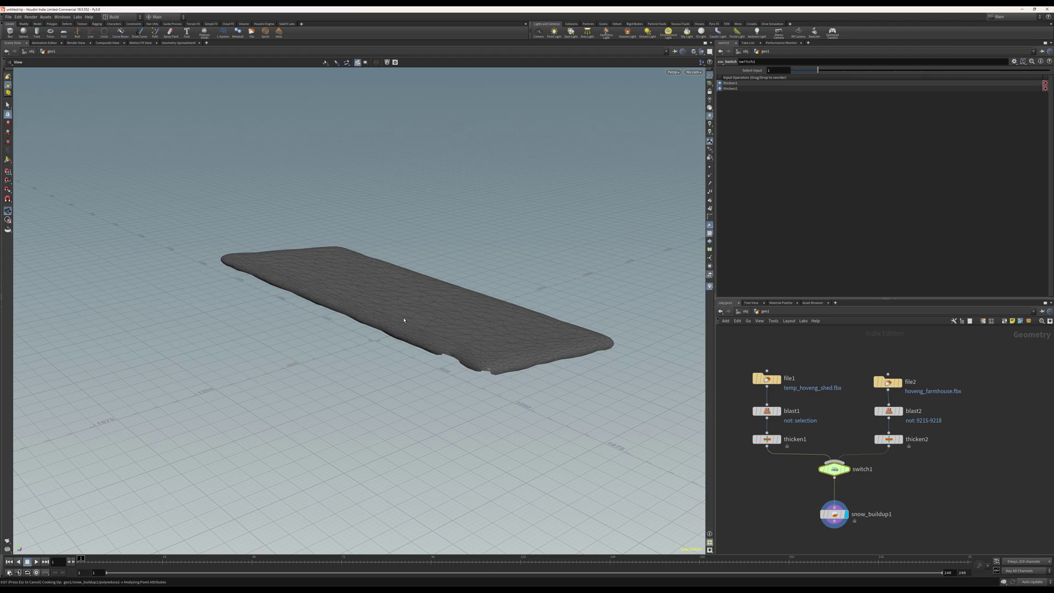
mouse_move(437, 296)
mouse_down()
mouse_move(418, 312)
mouse_move(469, 287)
mouse_move(433, 302)
mouse_up()
Add a Merge node beside the Snow Buildup node.
middle_drag(759, 479, 816, 463)
scroll(816, 458, down, 1)
key(Tab)
text(merge)
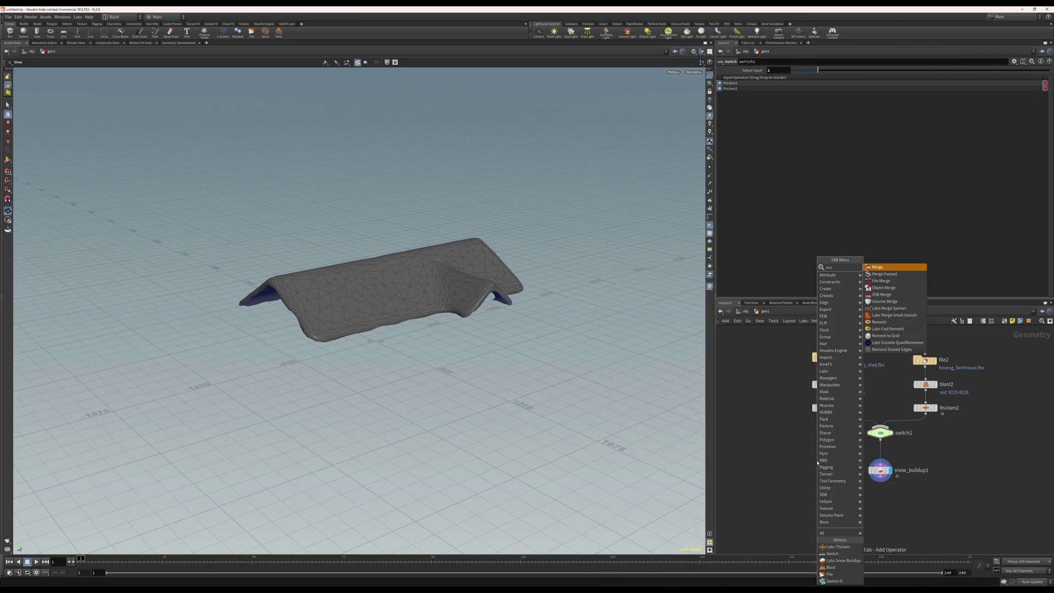
key(Return)
click(787, 474)
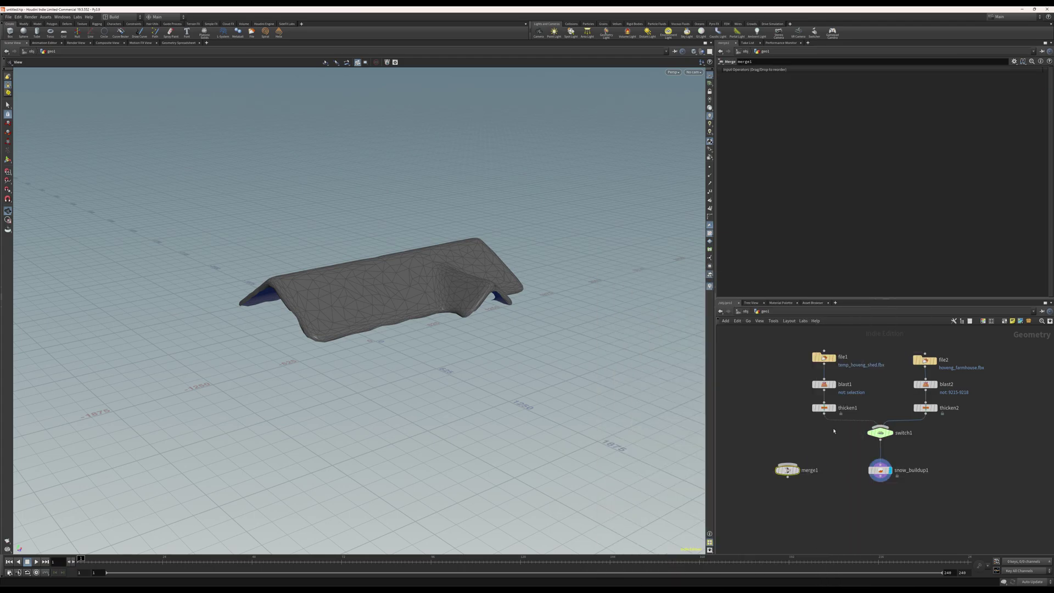
Display the full shed model from its File node and add a second Switch node beside the shed branch.
click(833, 358)
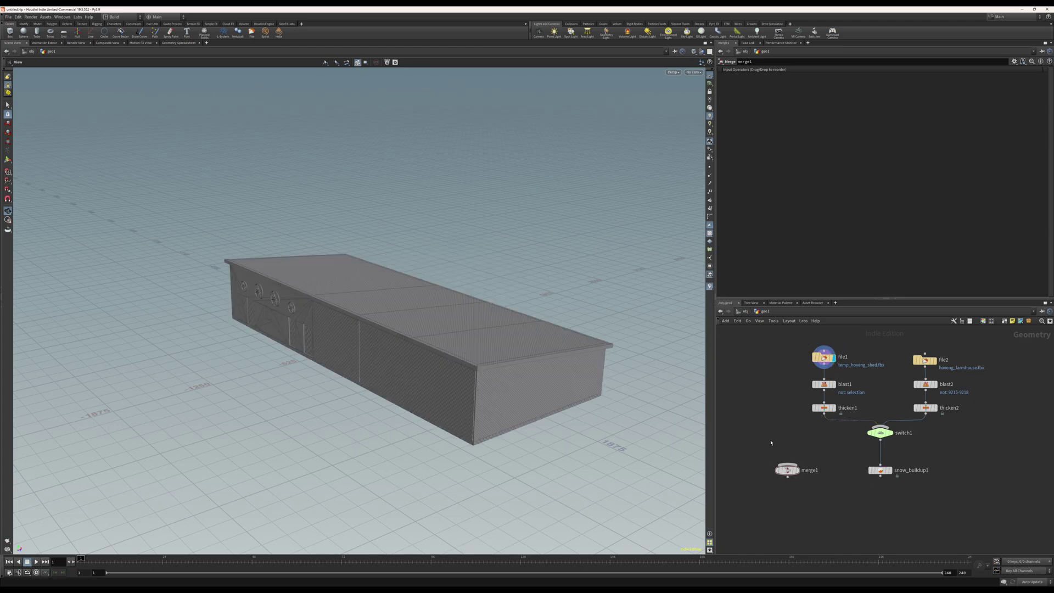
key(Tab)
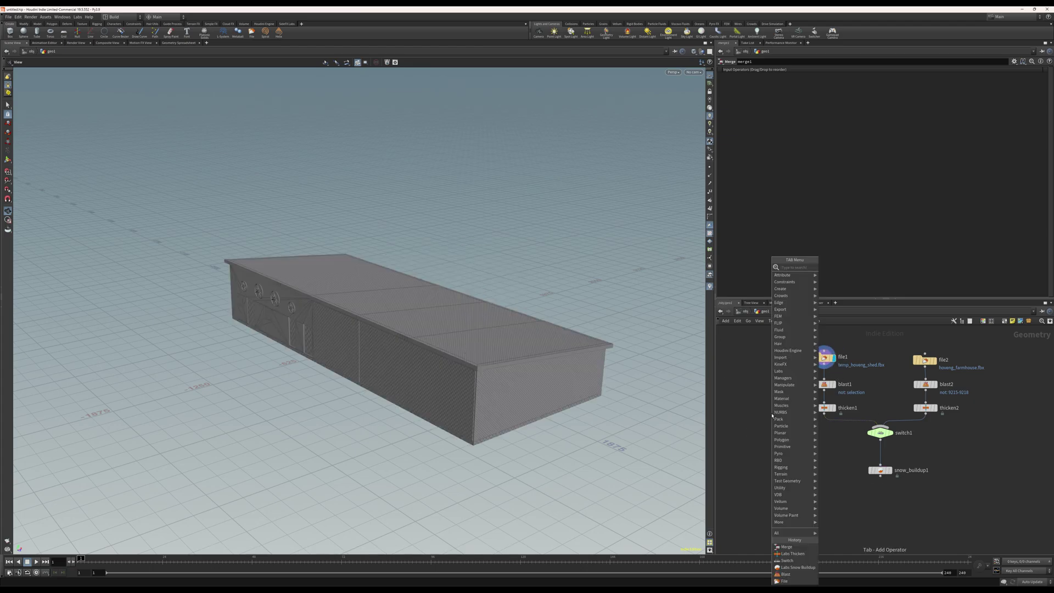
text(swi)
key(Return)
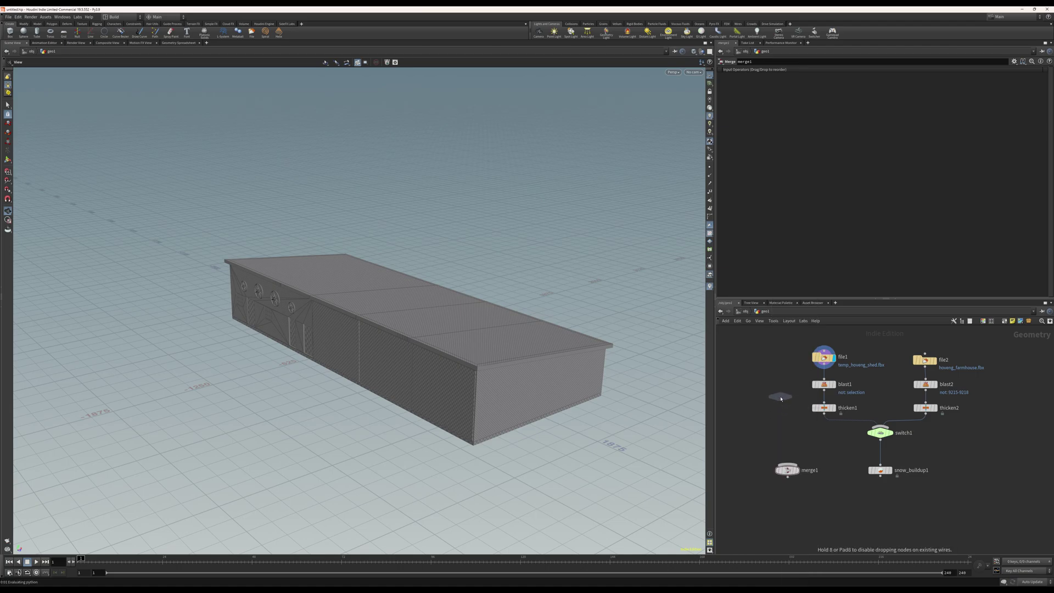
click(782, 377)
Widen the gap between the File nodes and the Blast nodes and move the second Switch node level with it.
drag(815, 353, 963, 395)
drag(826, 393, 826, 356)
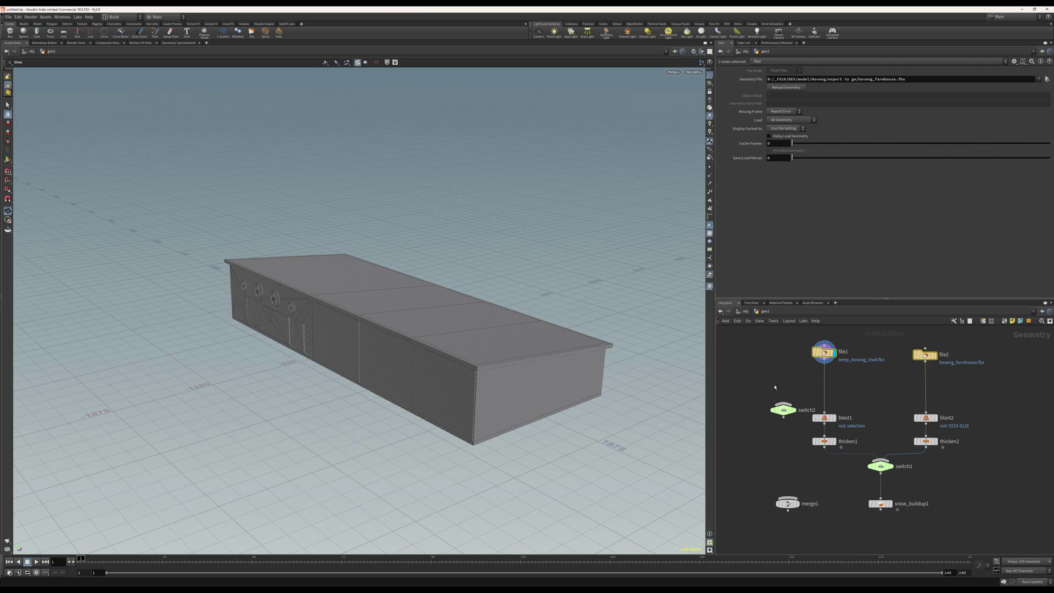
middle_drag(773, 385, 822, 386)
drag(831, 411, 821, 384)
Connect the shed and farmhouse File nodes' outputs to the second Switch node.
click(857, 366)
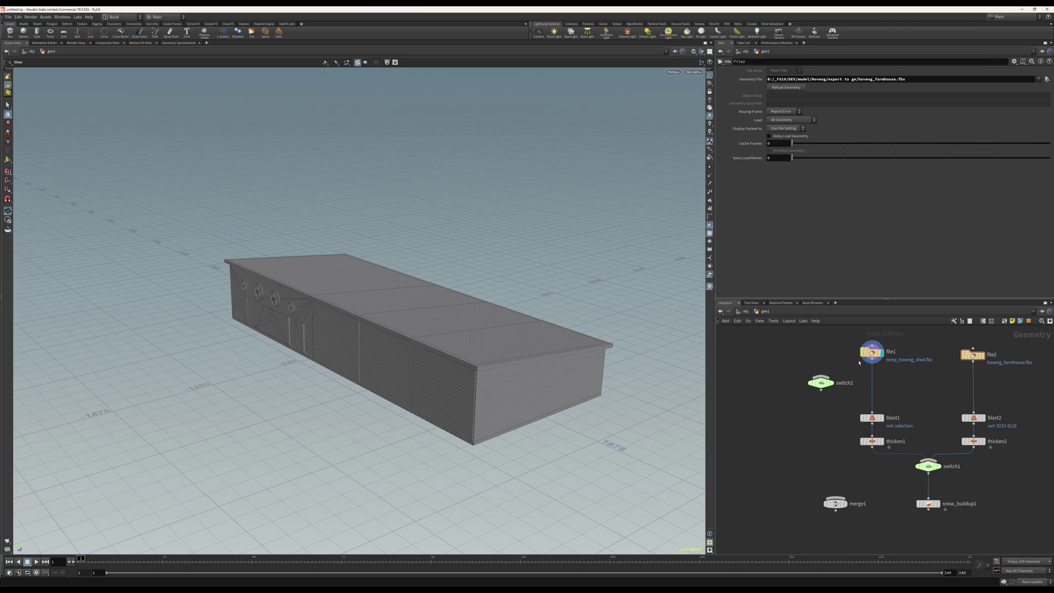
click(871, 359)
click(821, 377)
click(974, 362)
click(822, 377)
middle_drag(821, 410, 821, 393)
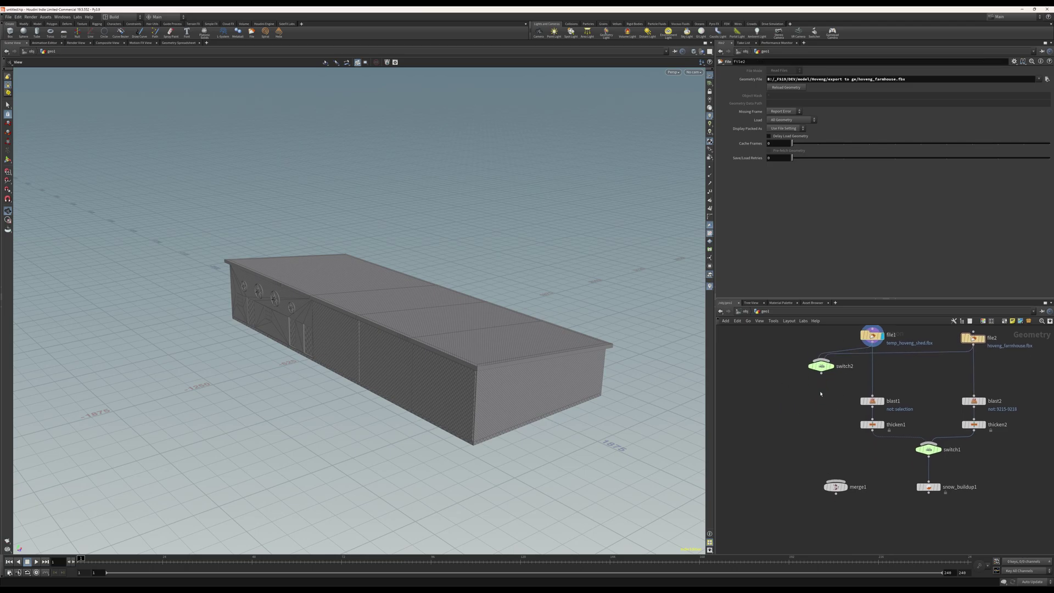
Copy the first Switch node's Select Input parameter and paste it as a relative reference into the second Switch's Select Input.
click(930, 448)
right_click(785, 69)
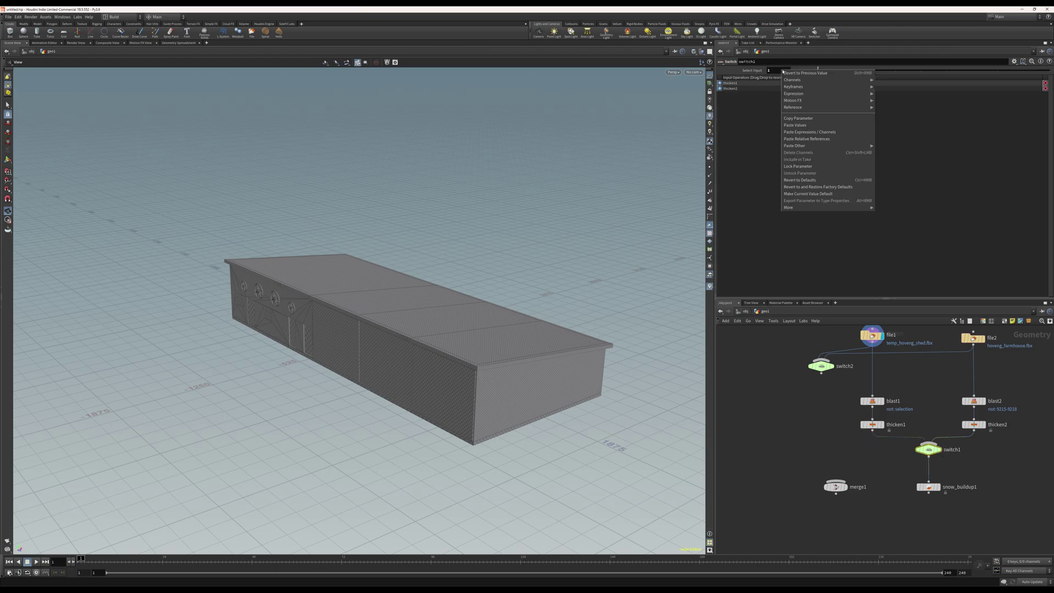
click(802, 119)
click(820, 366)
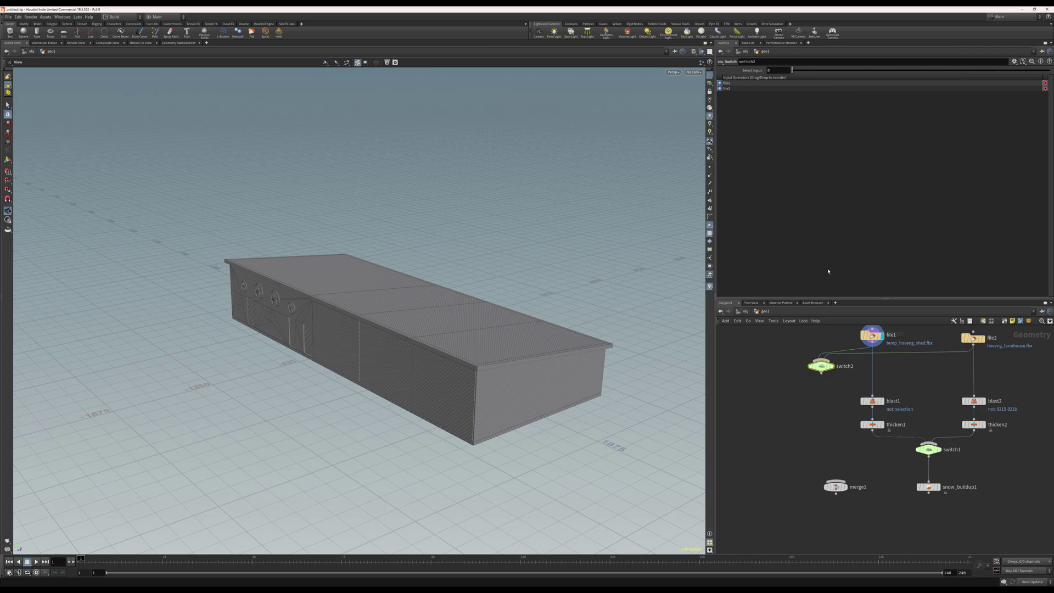
right_click(774, 71)
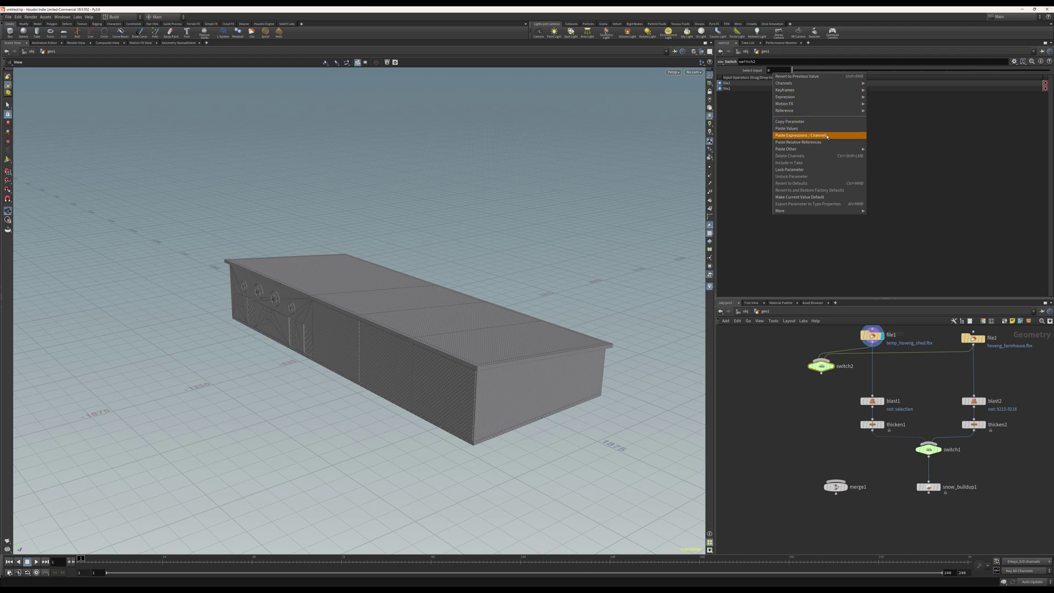
click(788, 144)
Display the second Switch node and try the first Switch's Select Input to check that both switch together.
mouse_move(832, 369)
middle_down()
mouse_move(833, 344)
mouse_move(836, 372)
middle_up()
click(837, 371)
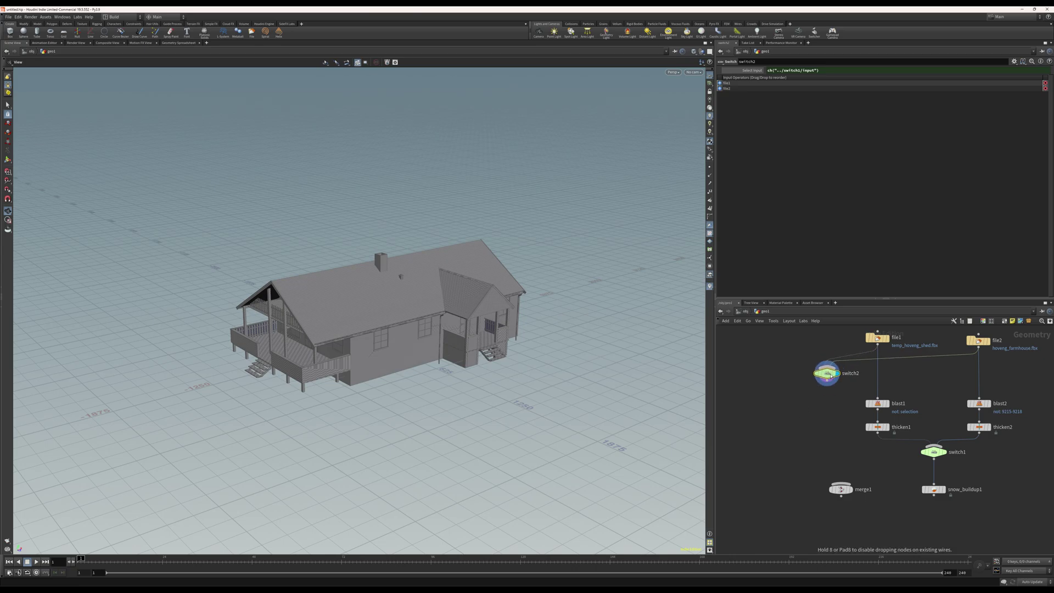
click(935, 451)
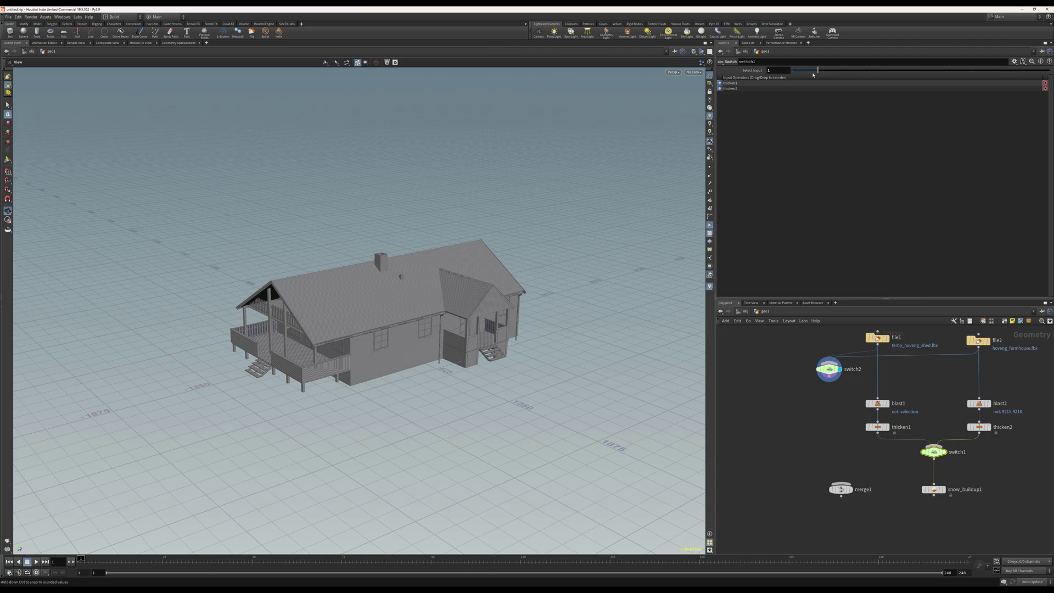
drag(804, 76, 810, 77)
Connect the second Switch and Snow Buildup outputs to the Merge node and display the merged result.
middle_drag(860, 504, 854, 495)
click(855, 495)
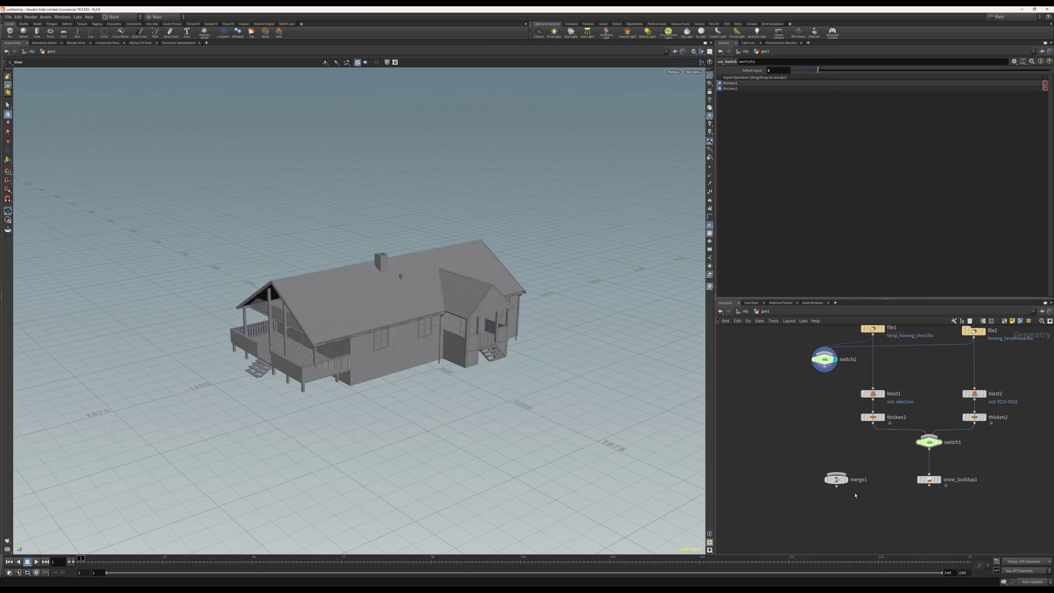
drag(839, 483, 836, 494)
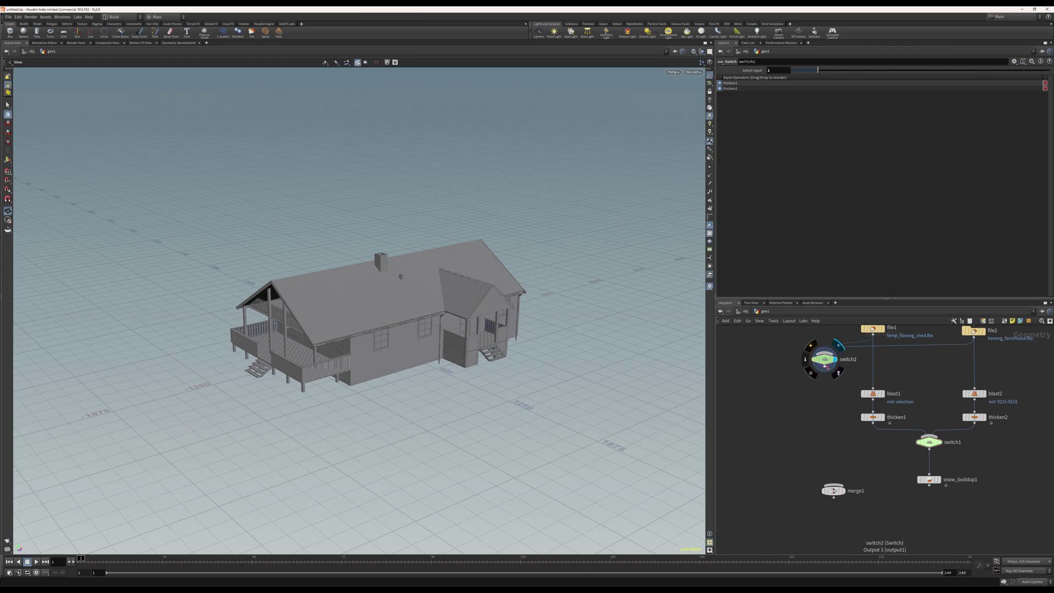
drag(824, 373, 830, 480)
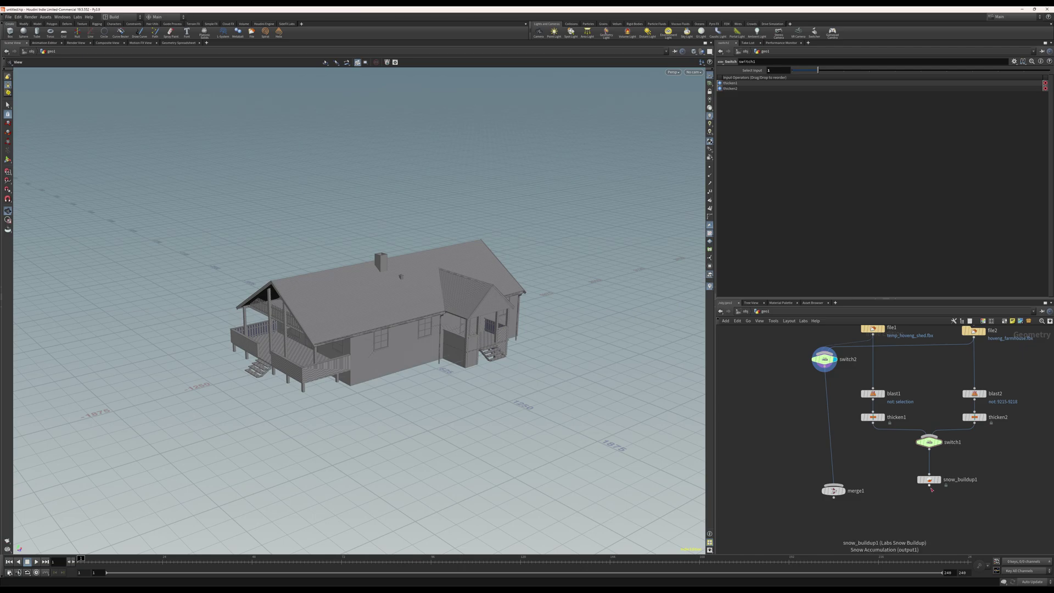
mouse_move(928, 485)
mouse_down()
mouse_move(836, 484)
mouse_move(831, 505)
mouse_up()
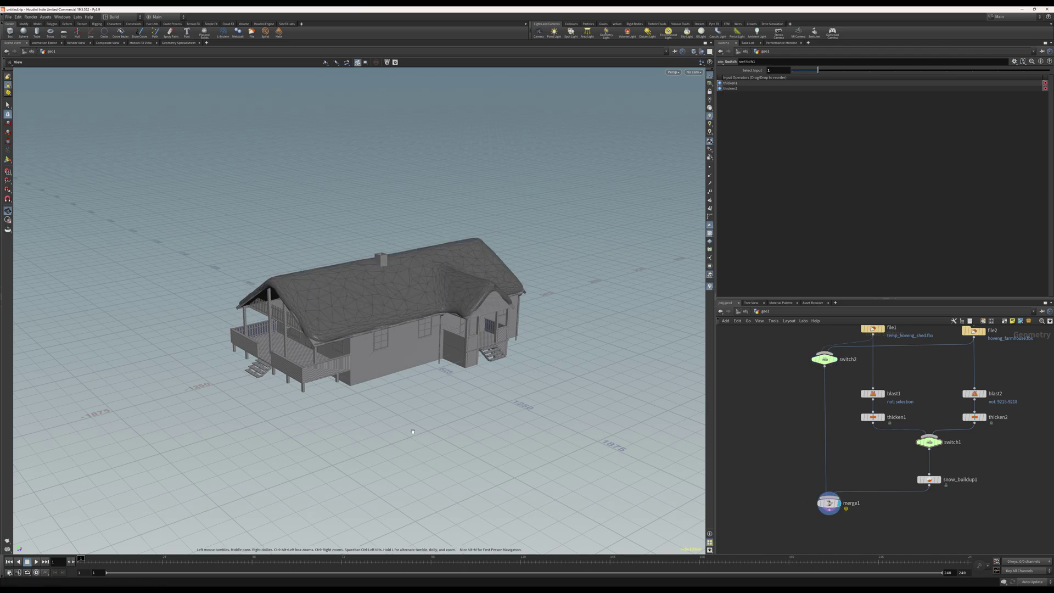
Examine the snow-covered farmhouse up close, and set the first Switch's Select Input to 0 to view the snow-covered shed.
mouse_move(345, 301)
mouse_down()
mouse_move(423, 301)
mouse_move(357, 306)
mouse_up()
right_drag(357, 306, 485, 282)
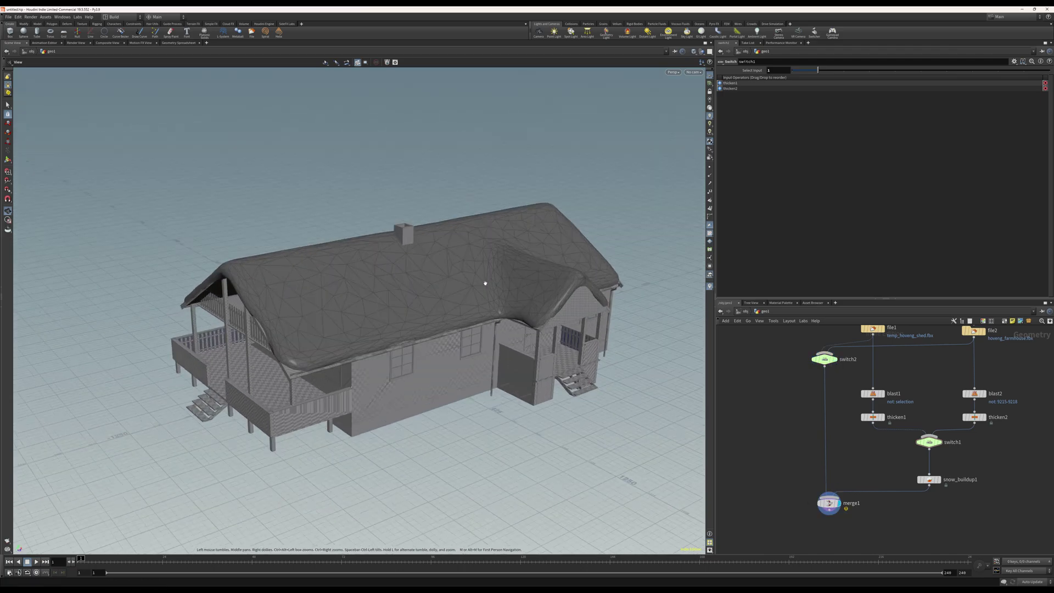
middle_drag(484, 282, 486, 292)
drag(435, 319, 450, 303)
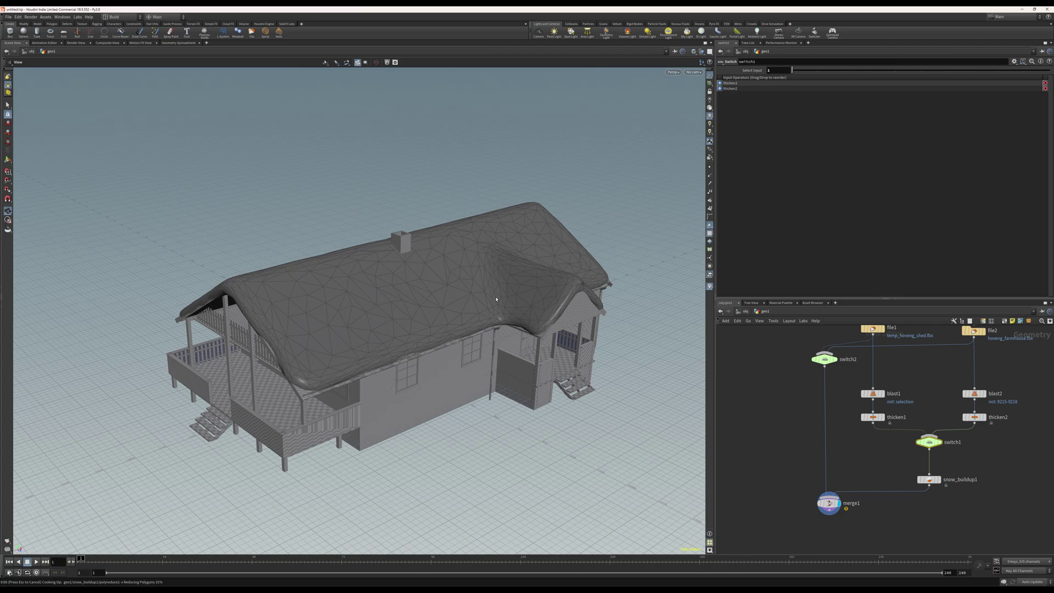
drag(407, 334, 364, 333)
middle_drag(364, 334, 470, 331)
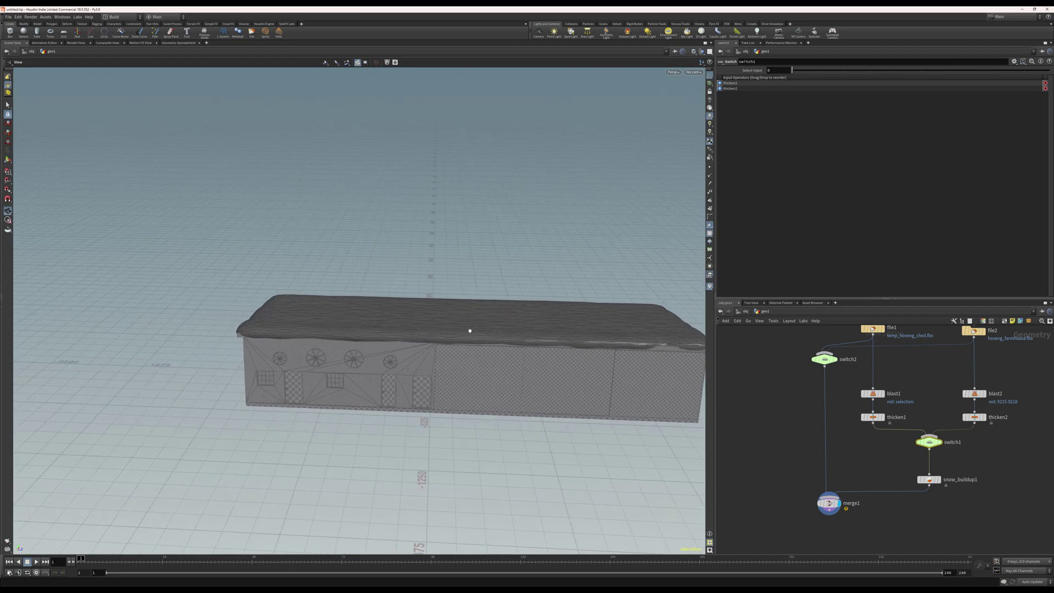
Add a third File node beside the farmhouse File node in the network.
drag(470, 332, 440, 335)
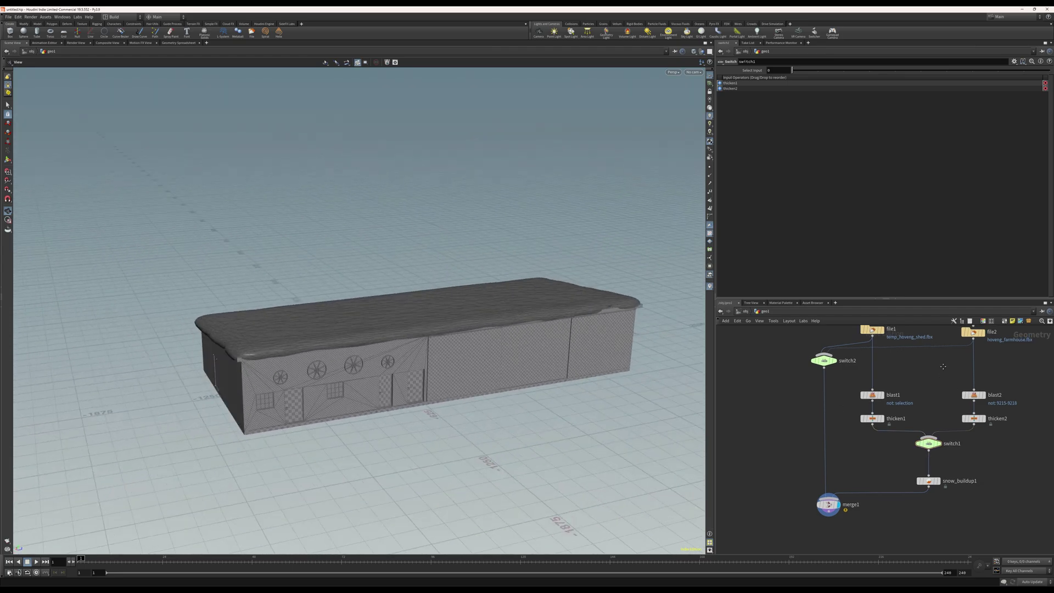
middle_drag(954, 384, 851, 447)
key(Tab)
text(file)
key(Return)
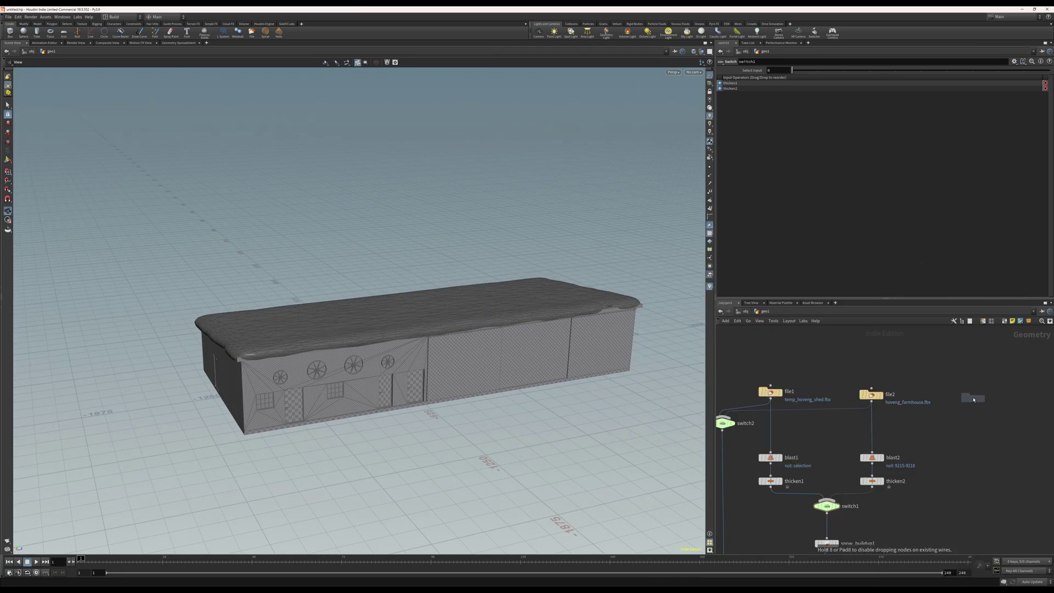
click(973, 399)
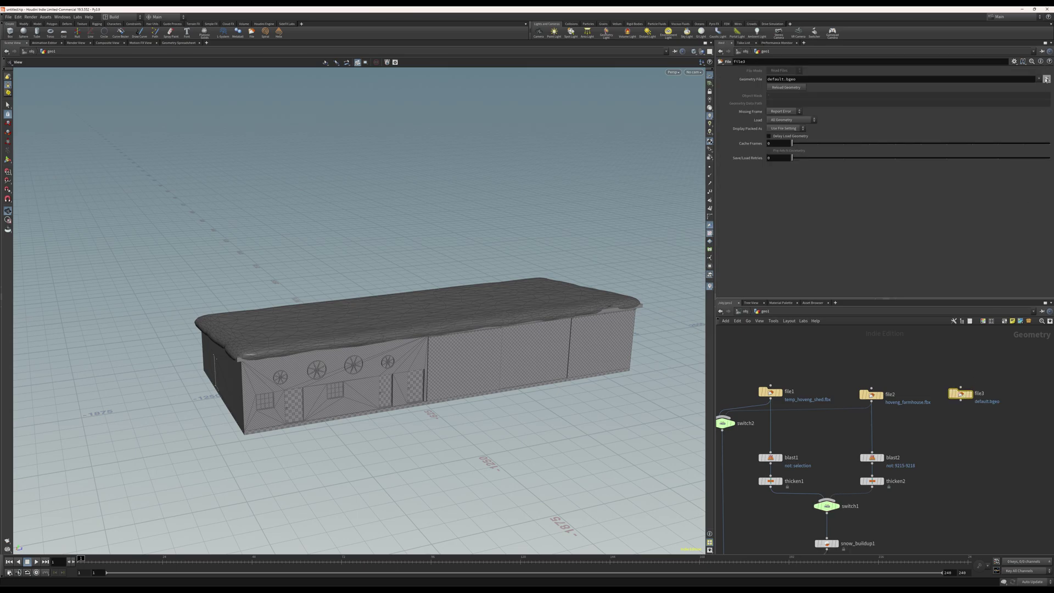
Load bergtun_mainhouse_col.fbx from the Bergtun model's "export for ge" folder into the third File node and display it.
click(1047, 79)
click(860, 22)
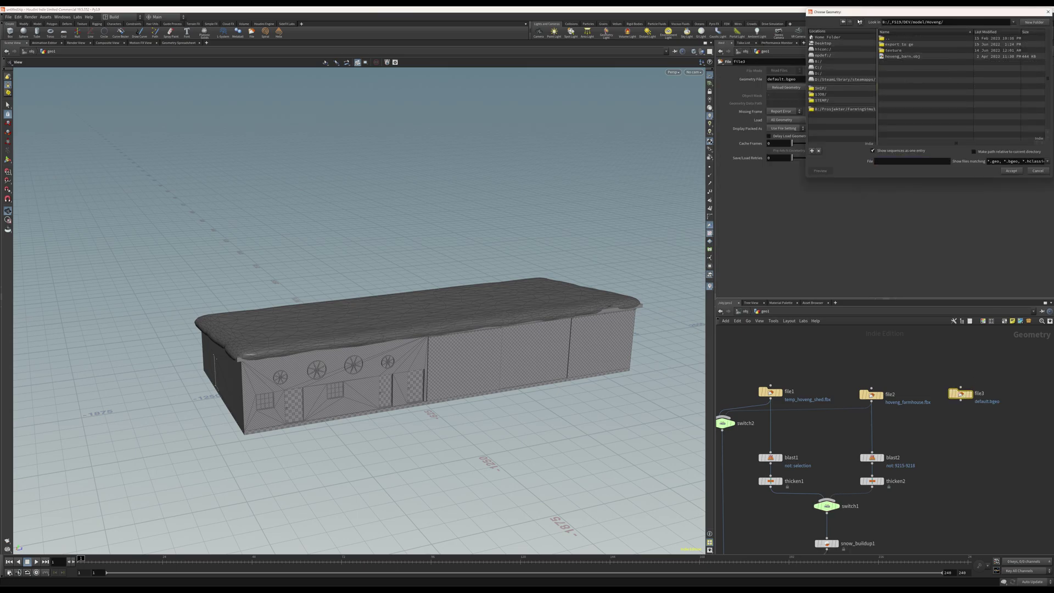
click(860, 22)
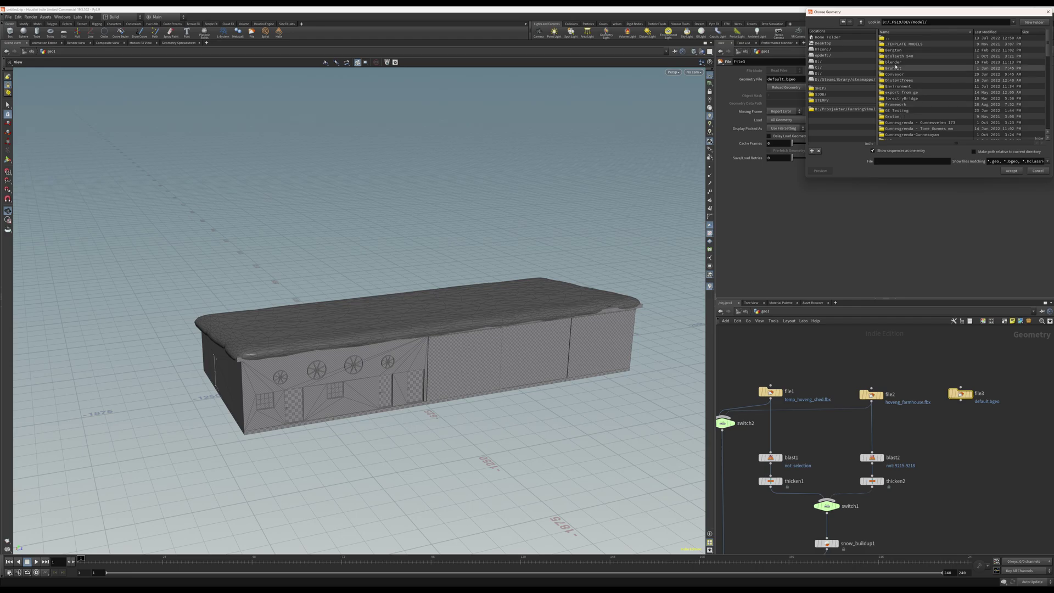
click(896, 51)
double_click(895, 50)
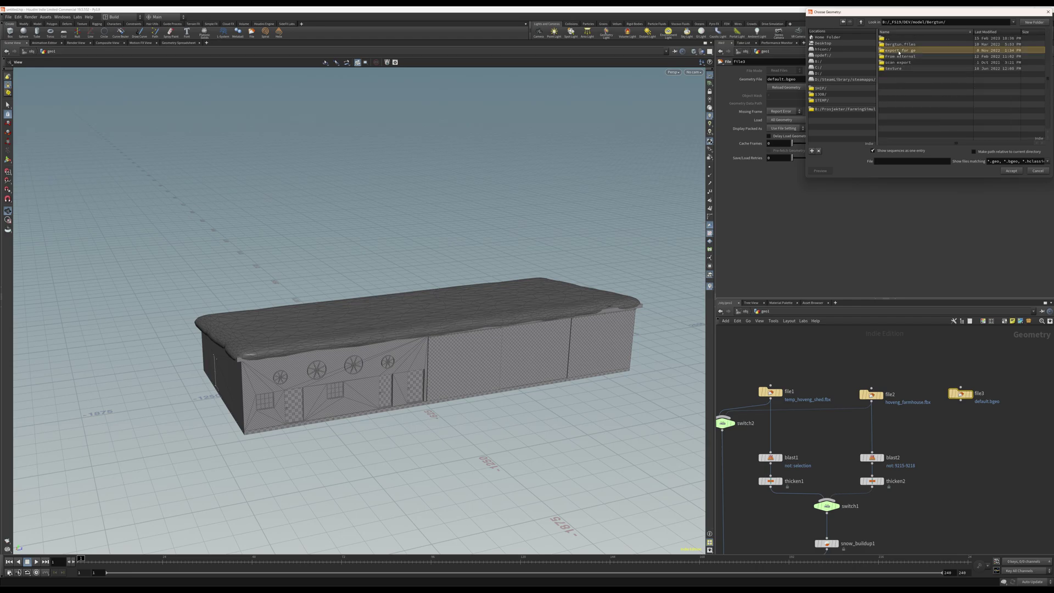
double_click(899, 50)
scroll(900, 93, down, 2)
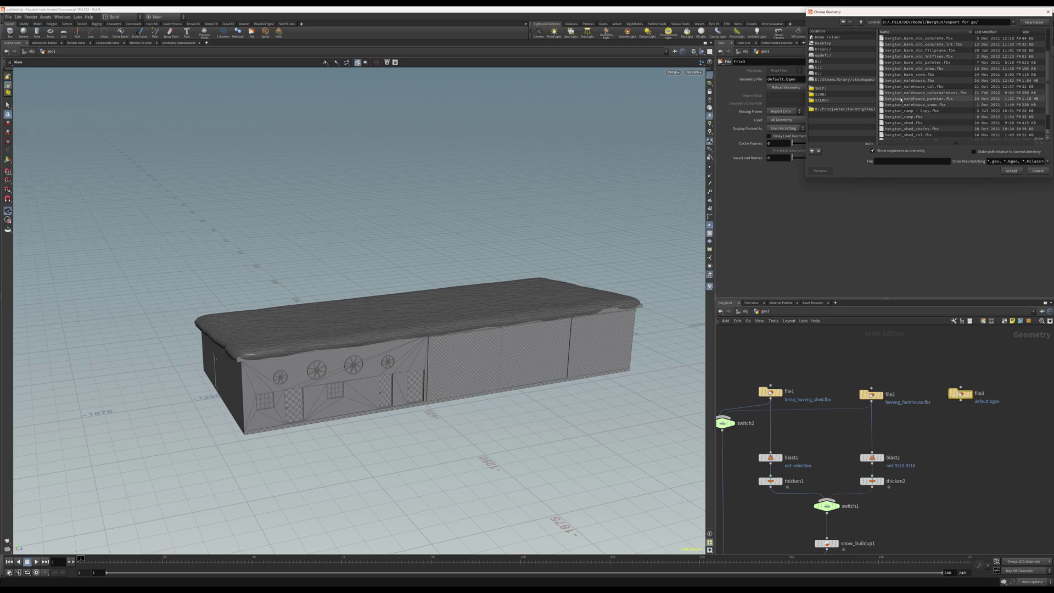
click(900, 87)
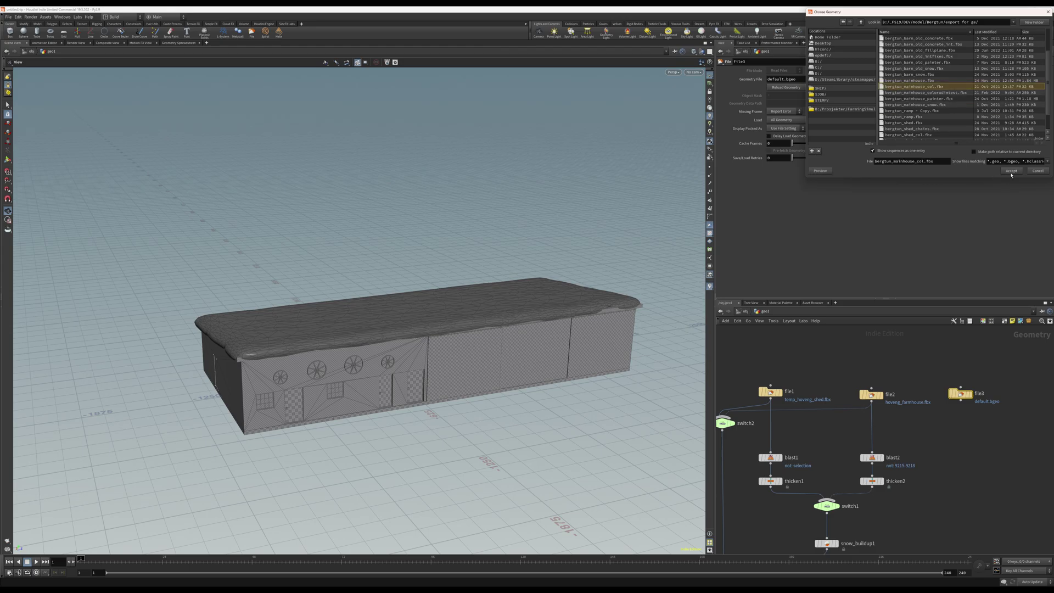
click(1011, 171)
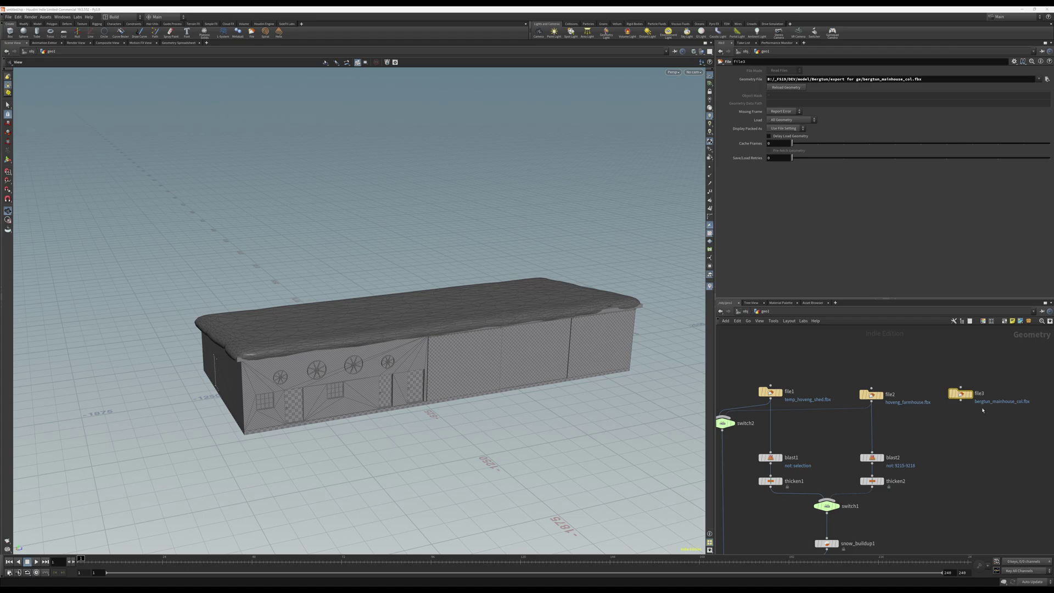
click(969, 394)
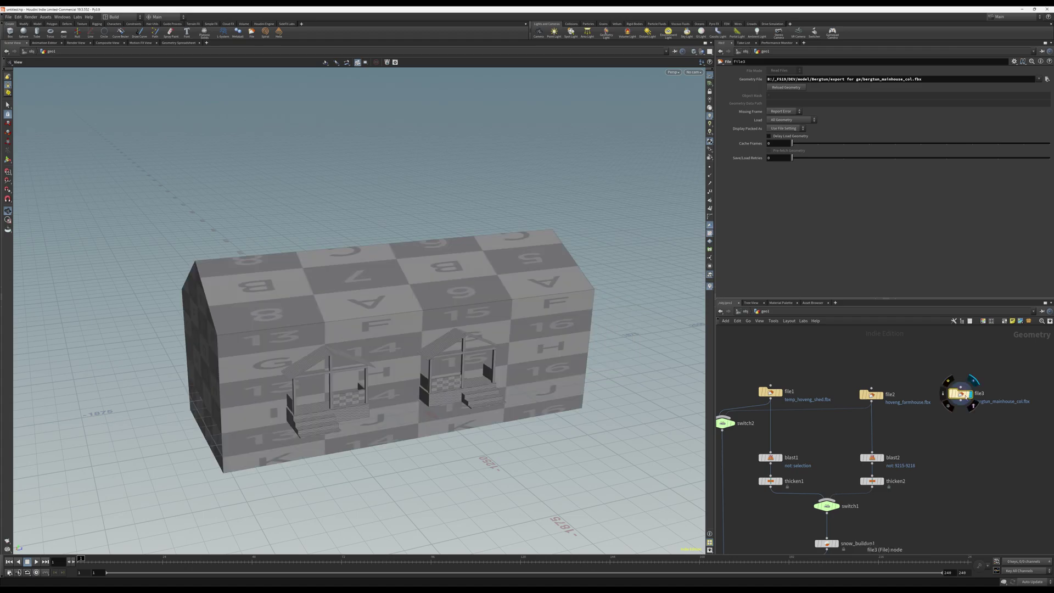
Set the third File node's geometry file to bergtun_barn_old.fbx and look over the whole barn.
click(1046, 80)
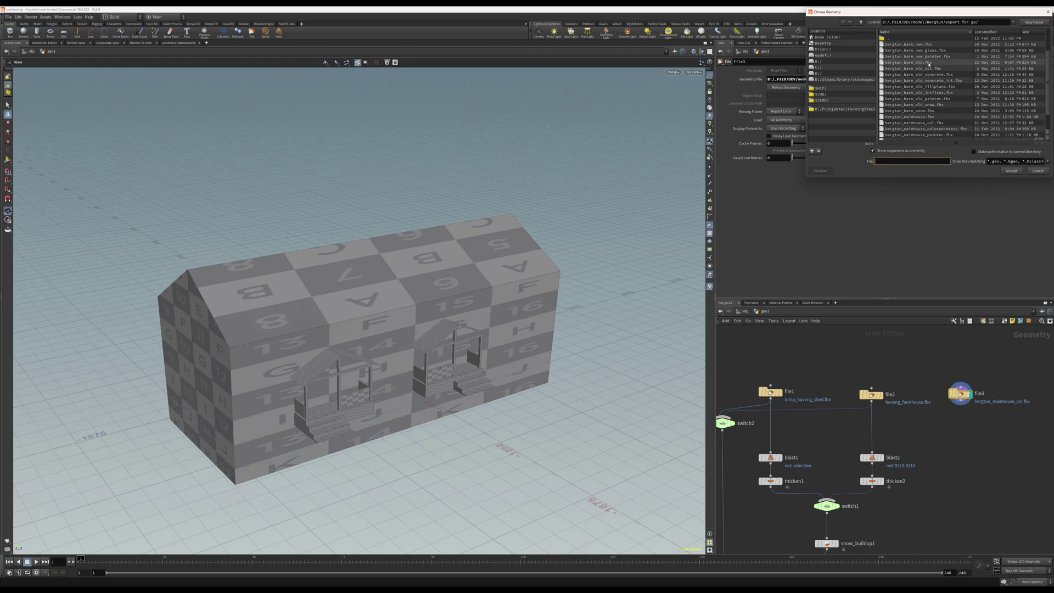
click(928, 63)
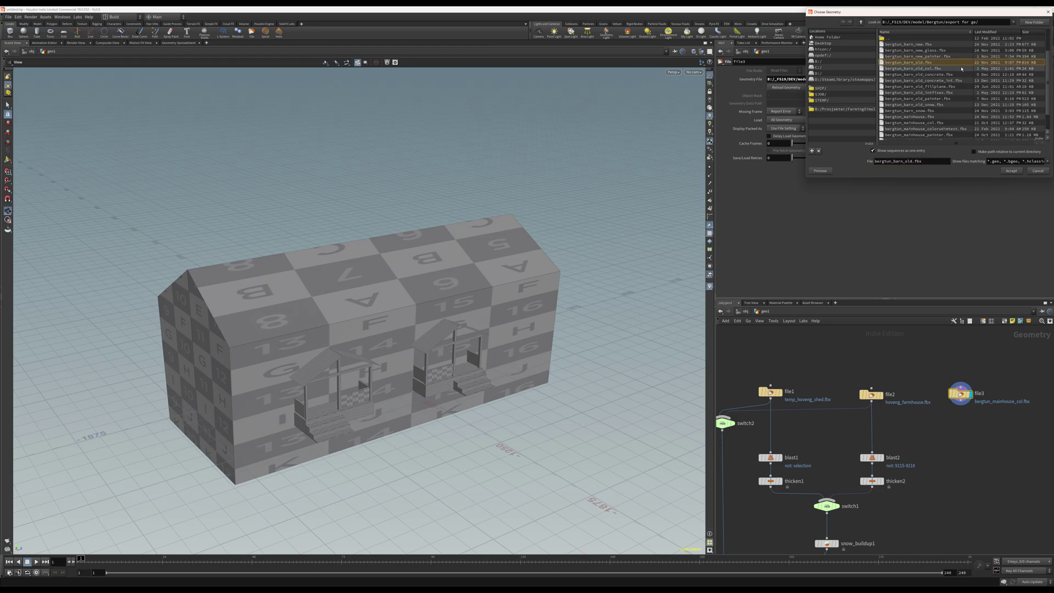
click(1010, 170)
drag(414, 339, 360, 327)
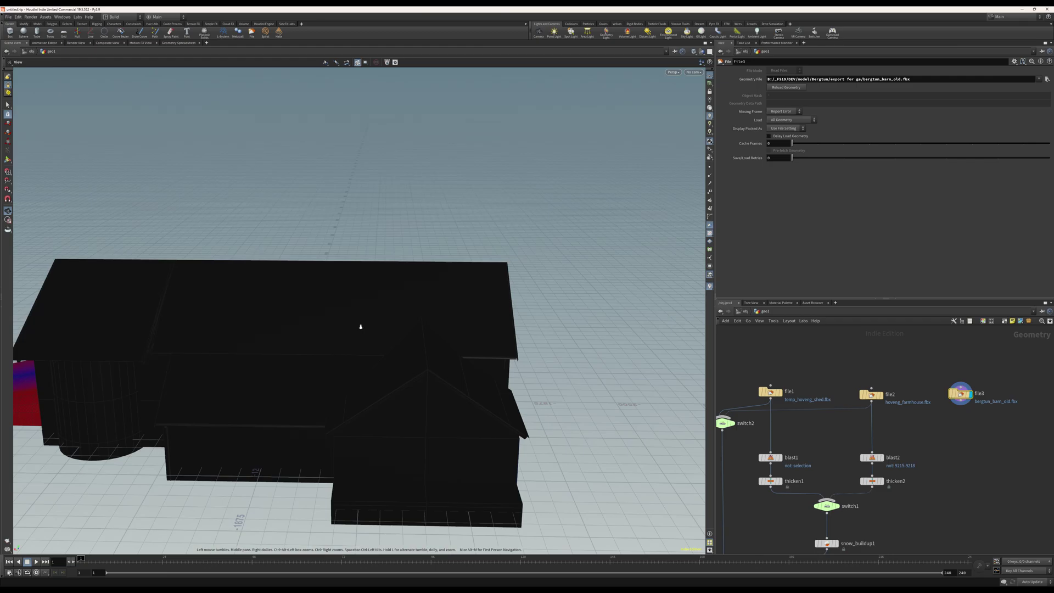
scroll(359, 327, down, 3)
middle_drag(360, 327, 426, 321)
drag(426, 321, 450, 323)
Connect a Blast node to the barn's File node, display it and enable Delete Non Selected.
key(Tab)
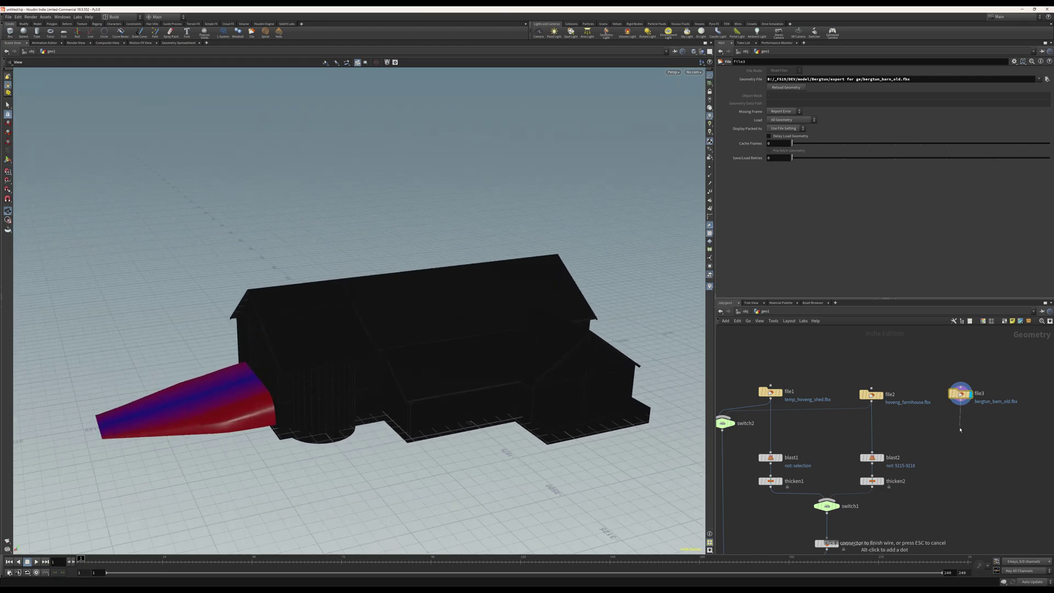
text(bl)
key(Return)
click(959, 428)
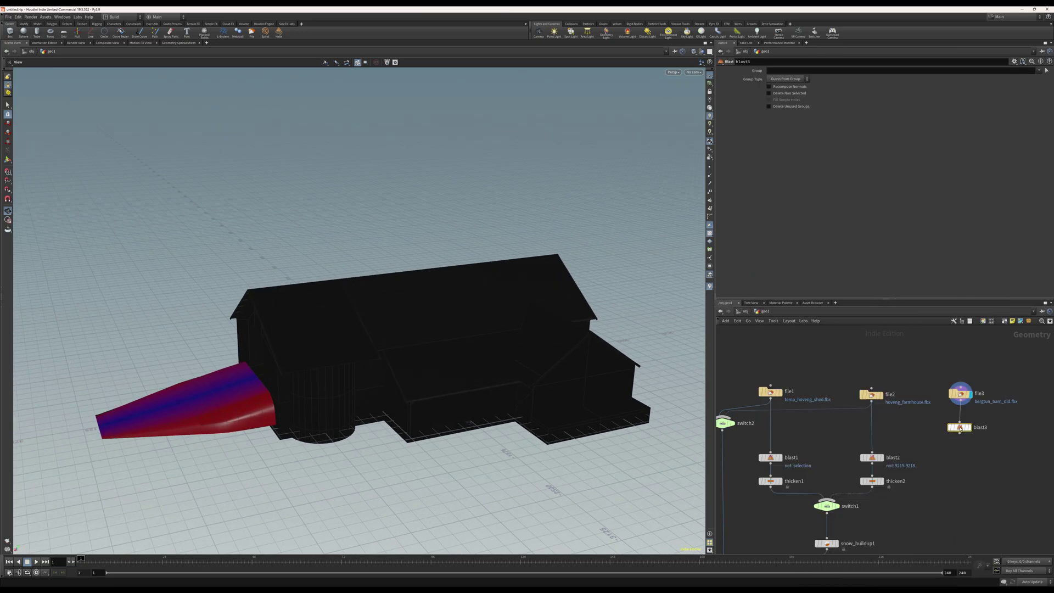
drag(960, 428, 960, 421)
click(969, 419)
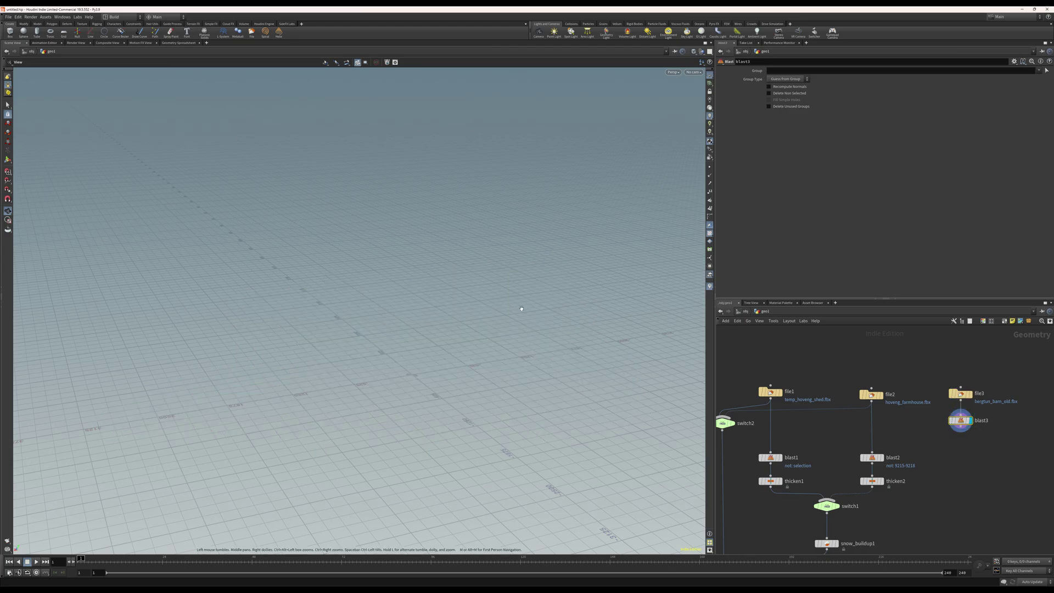
click(769, 93)
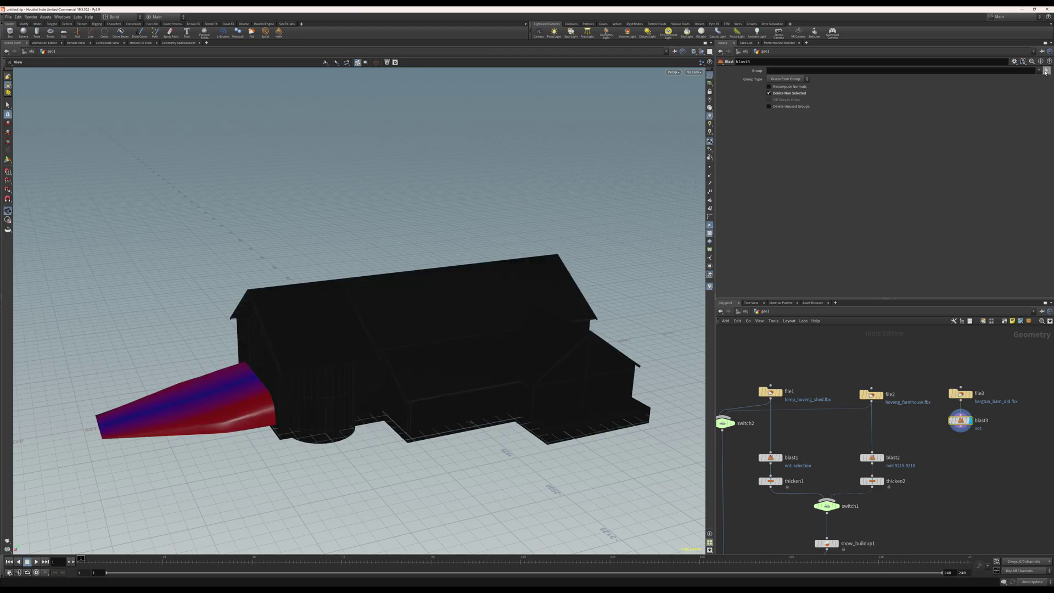
Pick all the barn's roof faces, including the side extensions and small porch roofs, as the Blast node's group.
click(1045, 72)
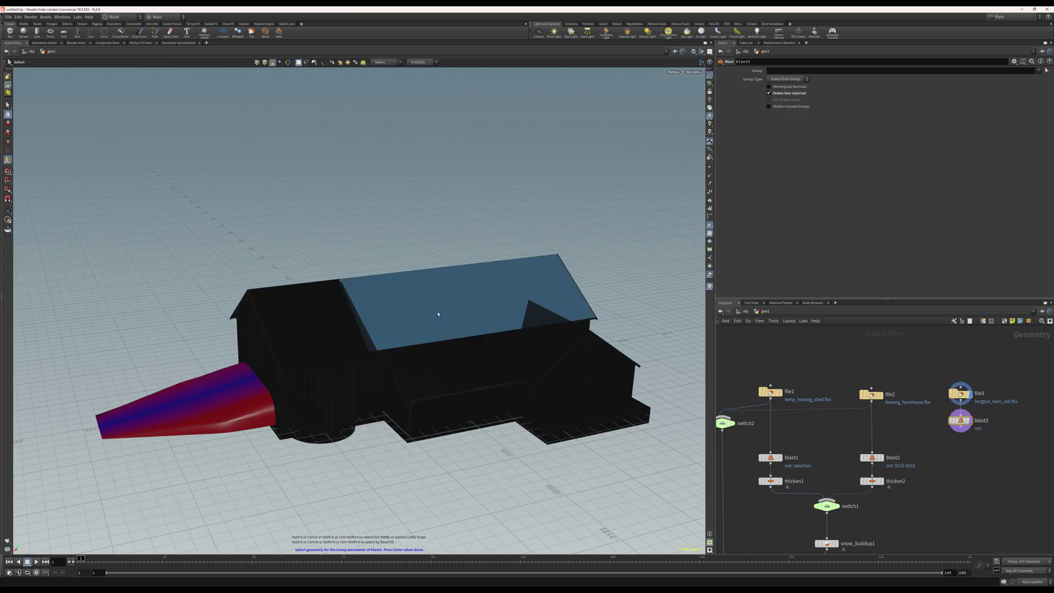
click(436, 316)
shift+click(454, 375)
shift+click(545, 330)
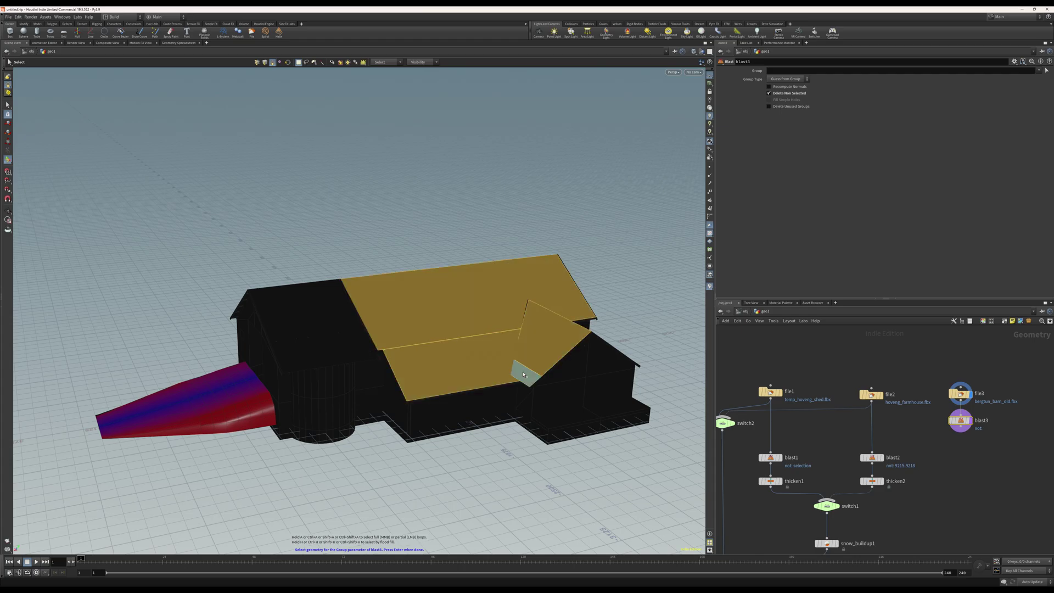
shift+click(525, 374)
alt+drag(525, 375, 473, 343)
shift+click(510, 380)
shift+click(537, 417)
shift+click(558, 433)
alt+drag(557, 433, 515, 343)
shift+click(462, 384)
shift+click(532, 322)
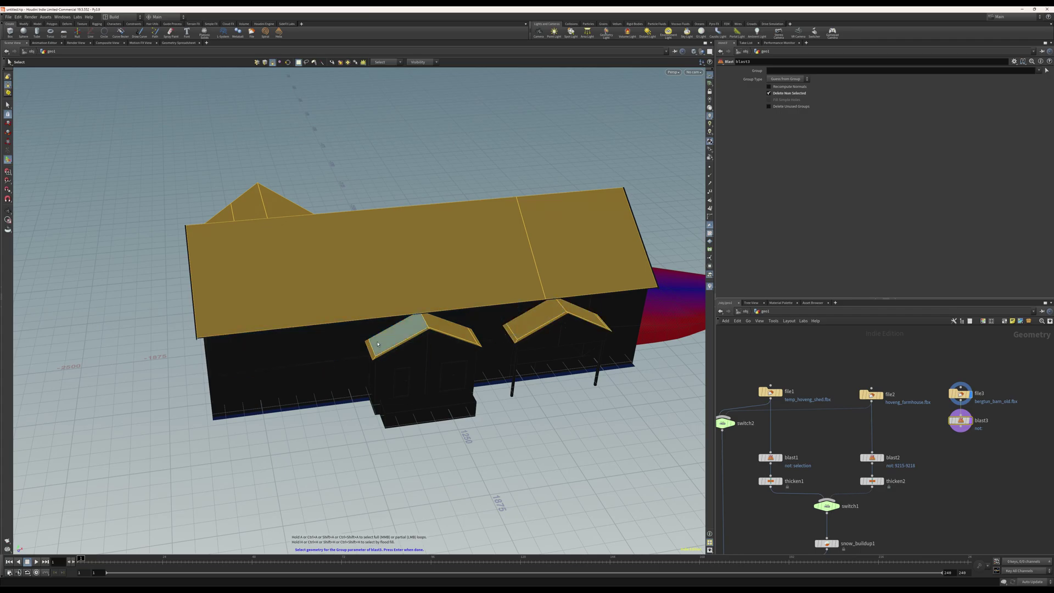
drag(377, 344, 480, 313)
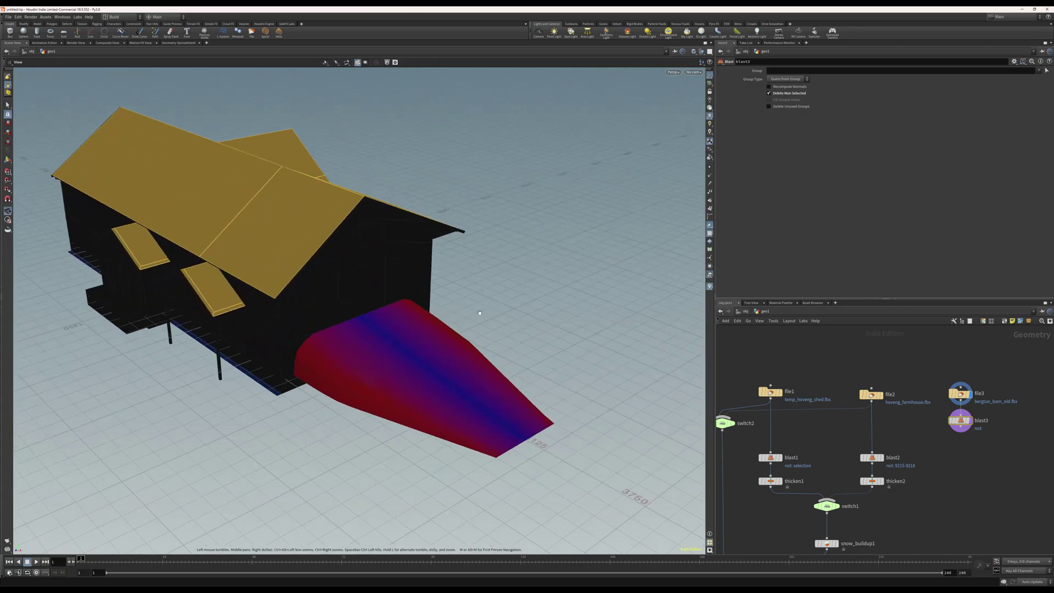
key(Return)
middle_drag(276, 220, 383, 303)
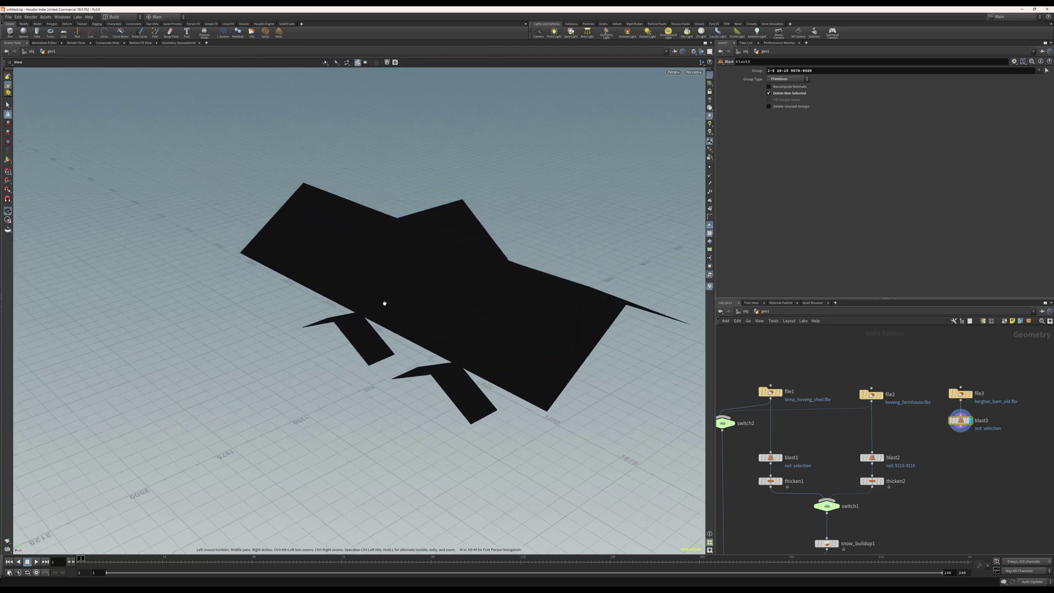
Add a Labs Thicken node after the barn's Blast node and make room between the File and Blast nodes.
middle_drag(903, 473, 921, 433)
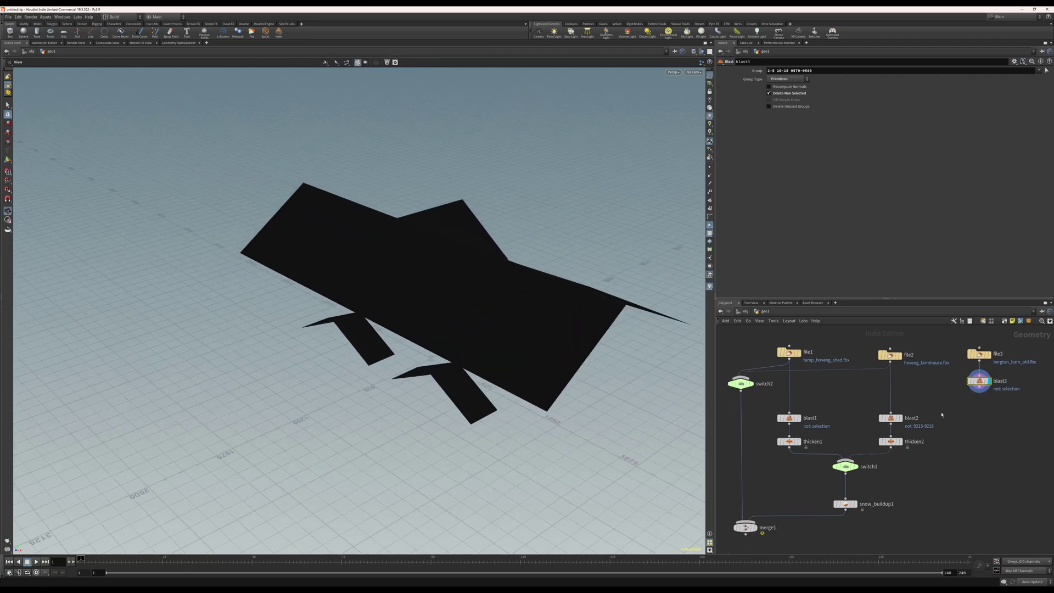
middle_drag(980, 392, 912, 384)
mouse_move(821, 435)
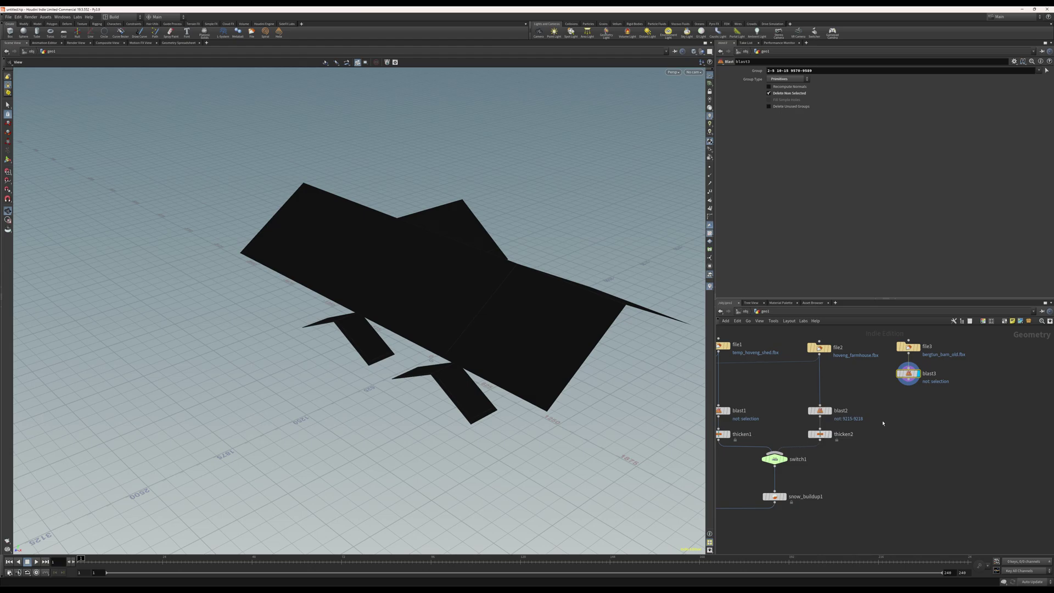
key(Tab)
text(thi)
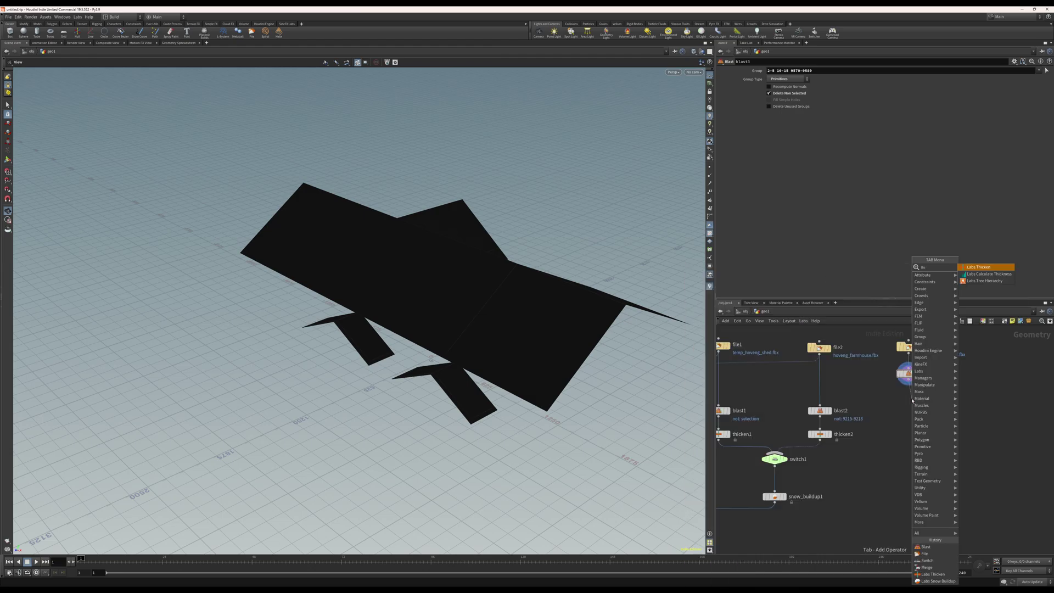
key(Return)
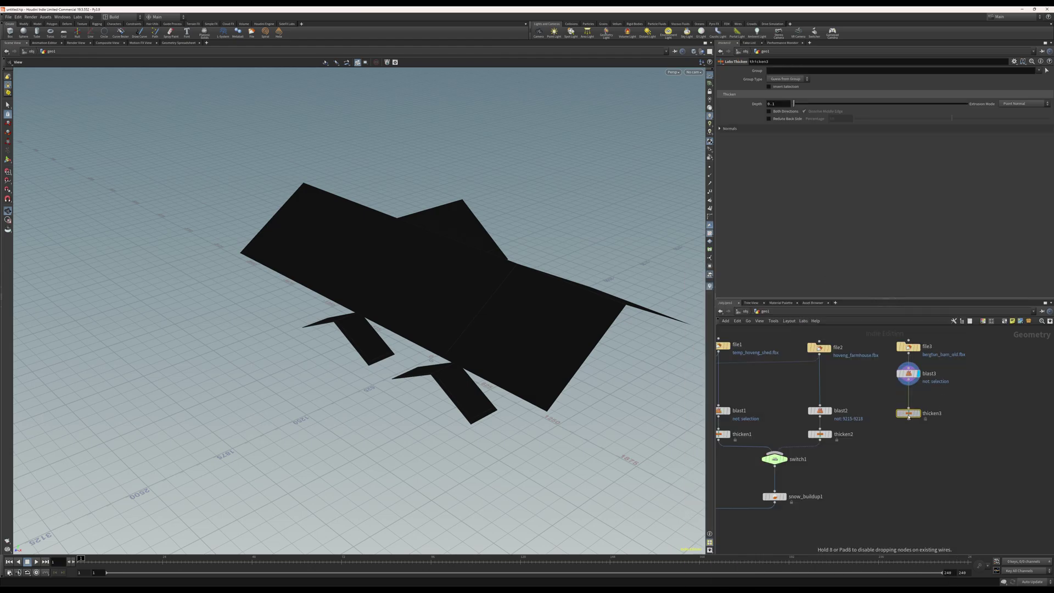
drag(911, 373, 911, 390)
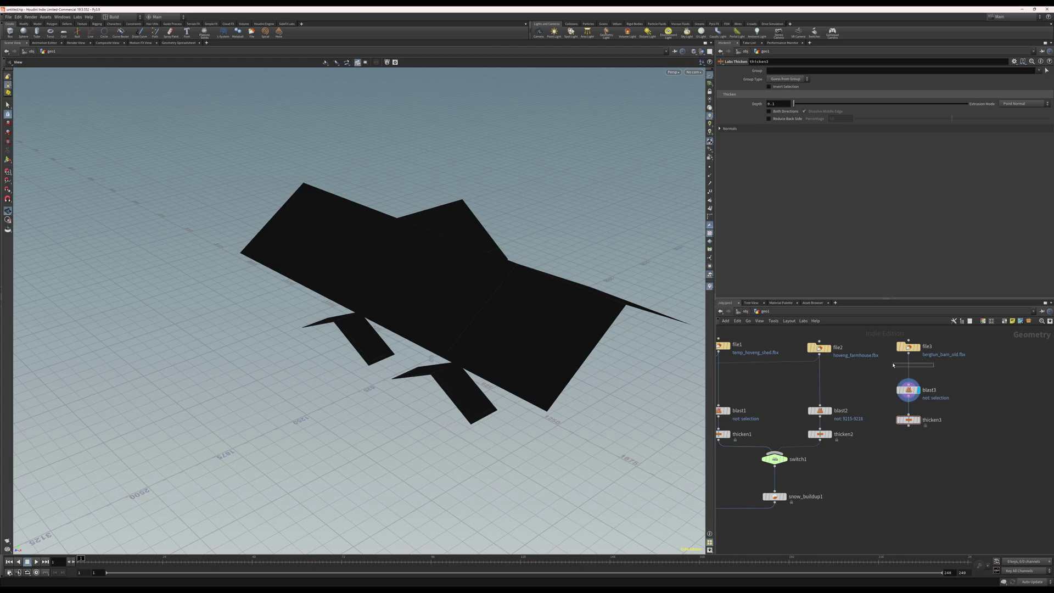
Try a Color node between the barn's File and Blast nodes to check the roof shading, and remove it.
key(Tab)
text(color)
key(Return)
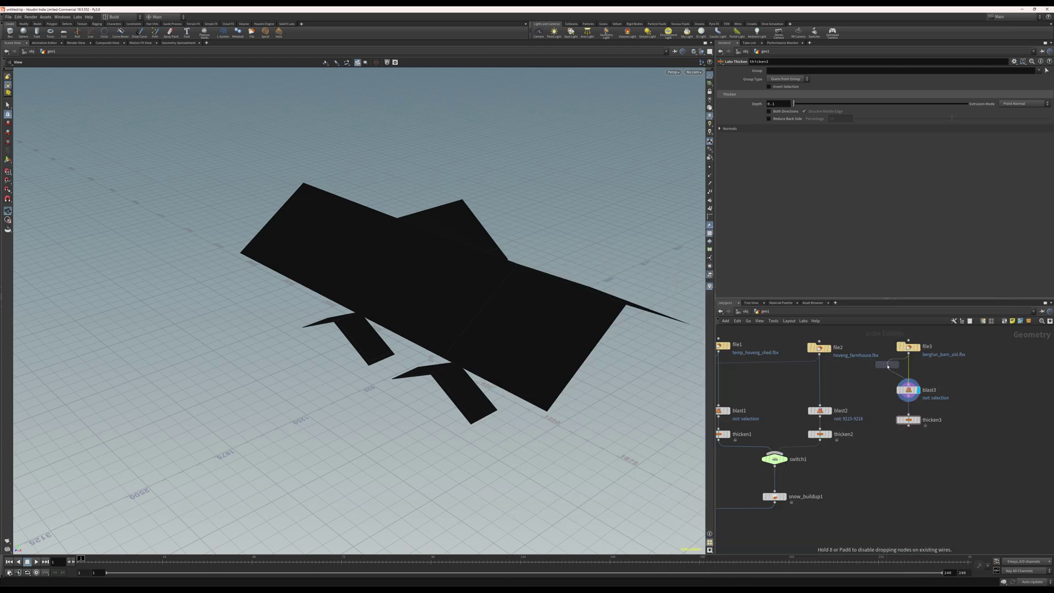
click(917, 371)
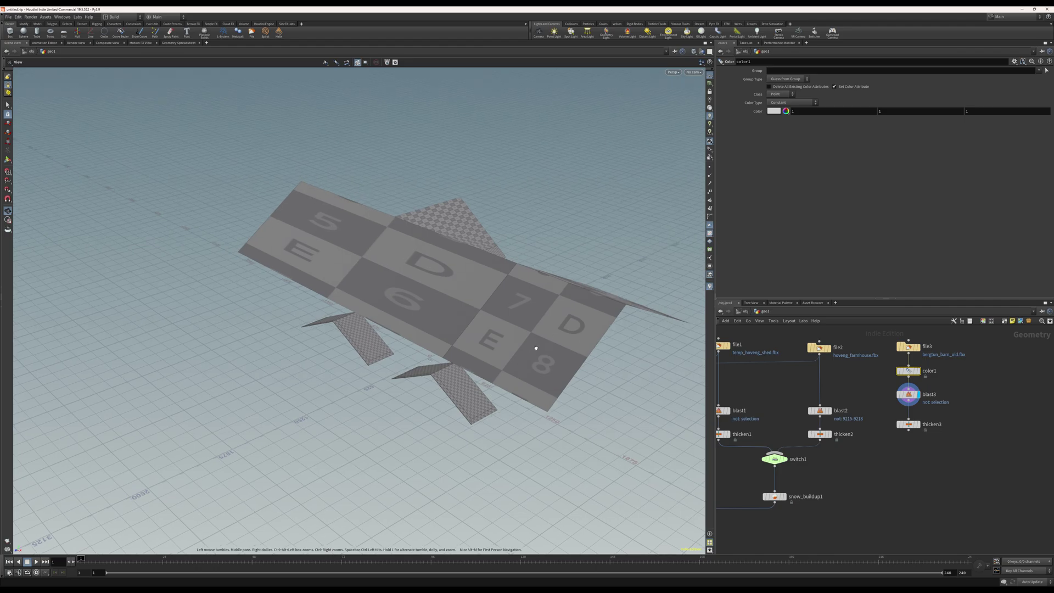
mouse_move(920, 374)
drag(909, 372, 908, 368)
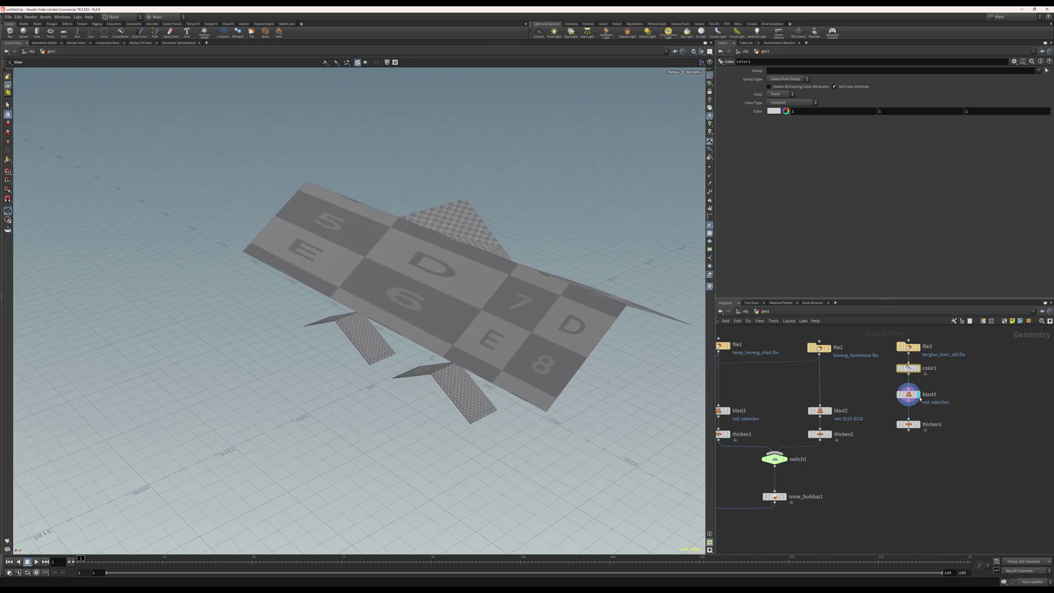
click(906, 393)
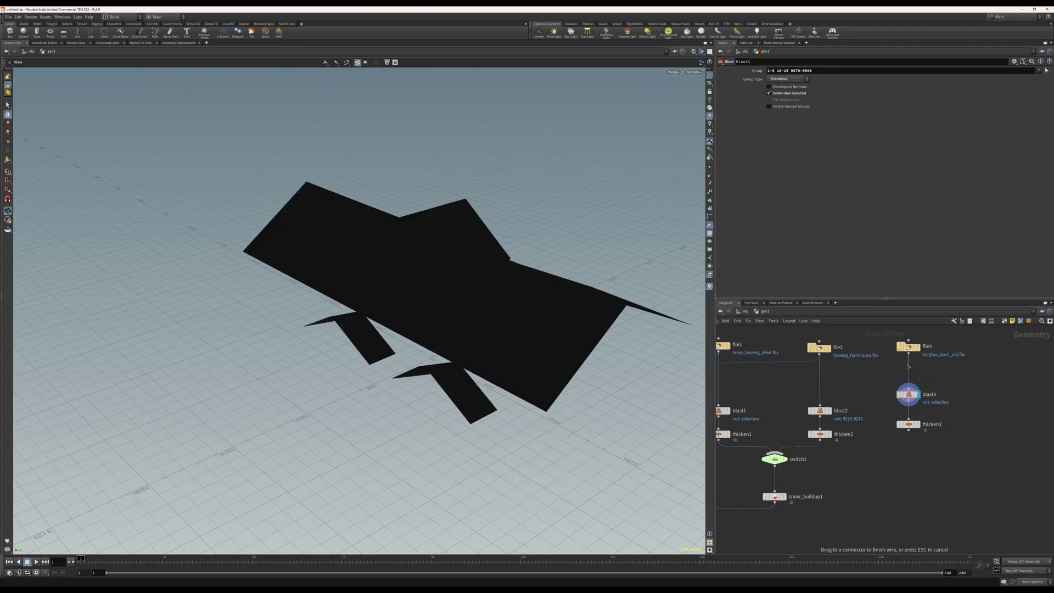
Insert a Labs Quick Material node between the barn's File node and its Blast node.
key(Tab)
text(u)
key(BackSpace)
text(qui)
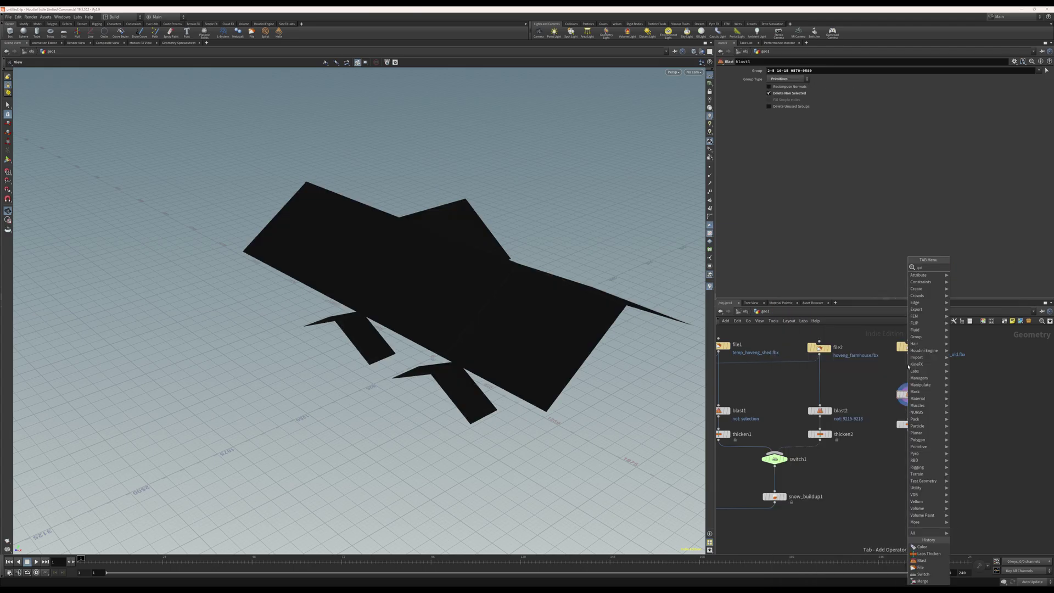
key(Return)
click(908, 367)
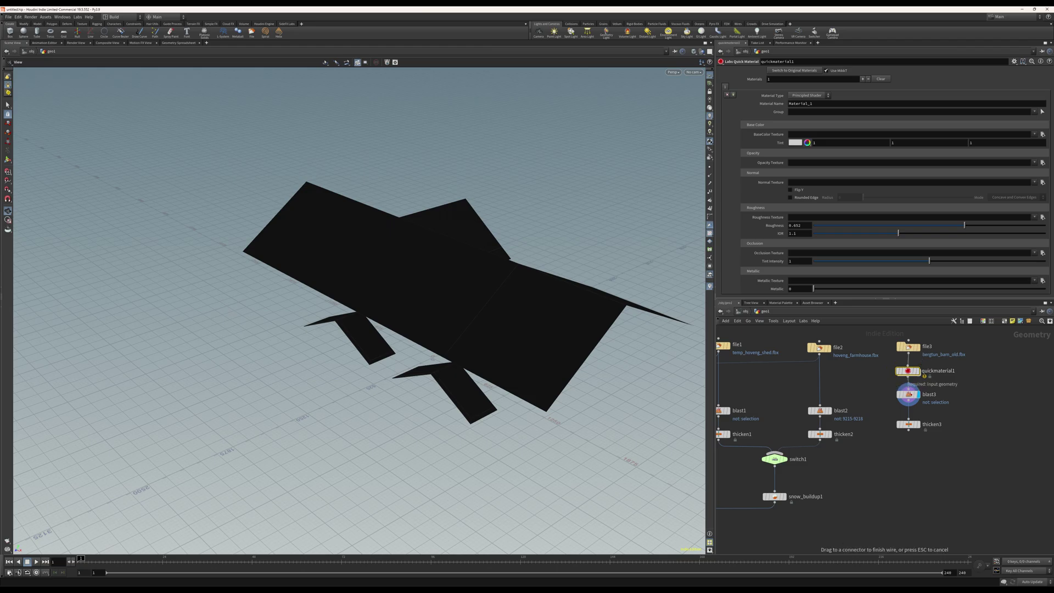
drag(909, 371, 910, 369)
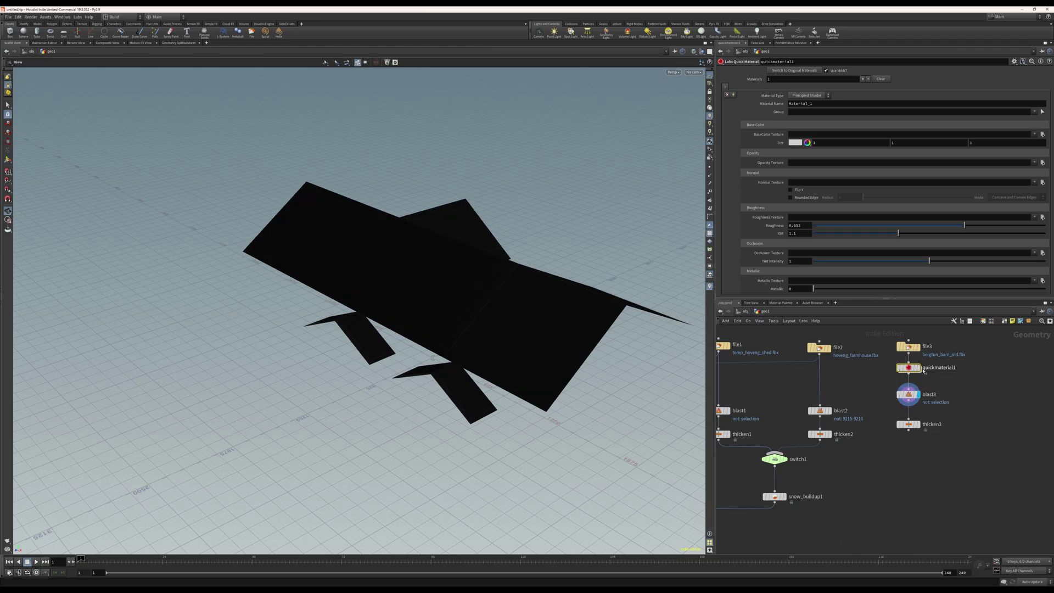
mouse_move(910, 368)
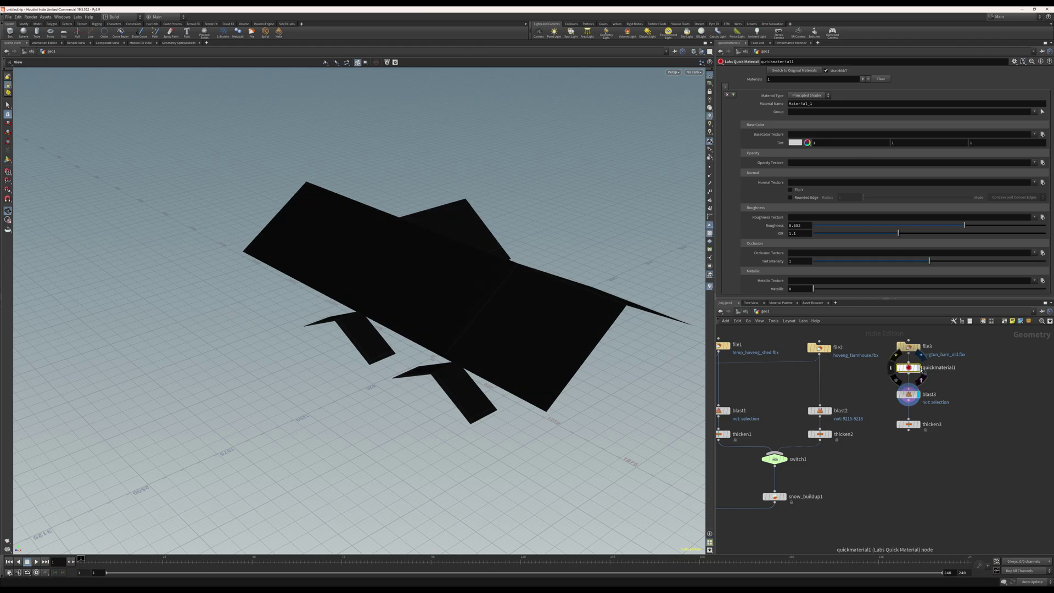
Replace the Labs Quick Material node between the barn's File and Blast nodes with a Color node, and display the Blast result.
click(916, 368)
key(Delete)
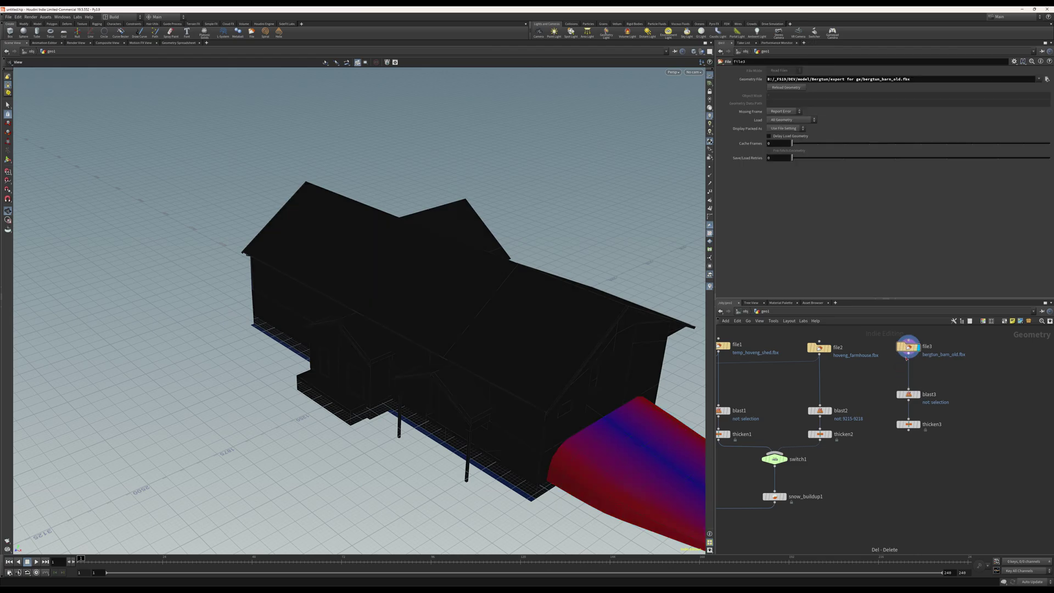
right_click(910, 356)
text(colo)
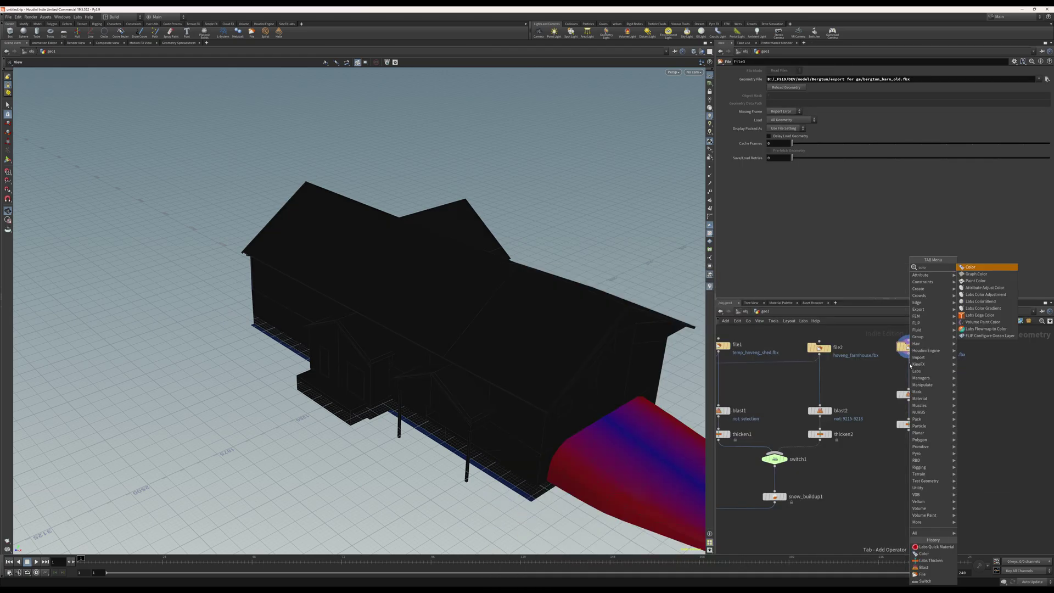
key(Return)
click(909, 368)
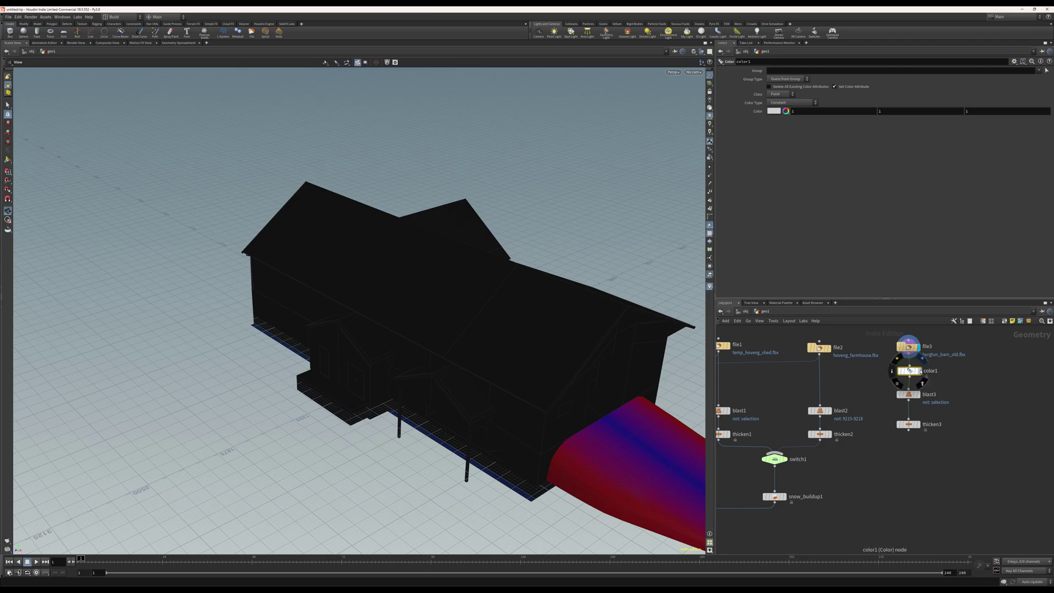
click(909, 372)
click(916, 394)
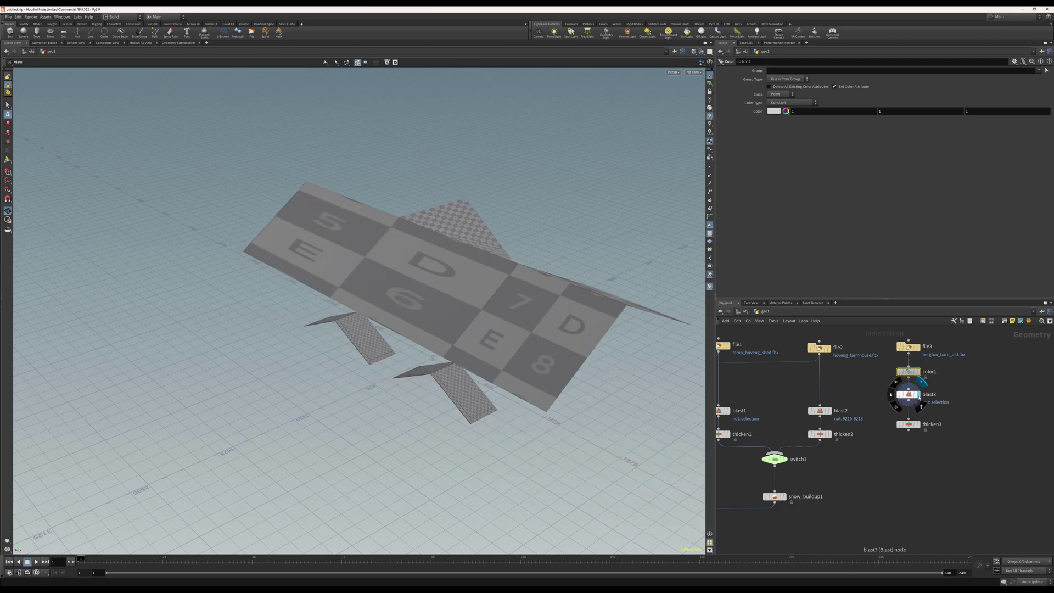
Display the barn's Labs Thicken node and set its depth to 50 to give the roof faces thickness.
click(916, 424)
click(910, 425)
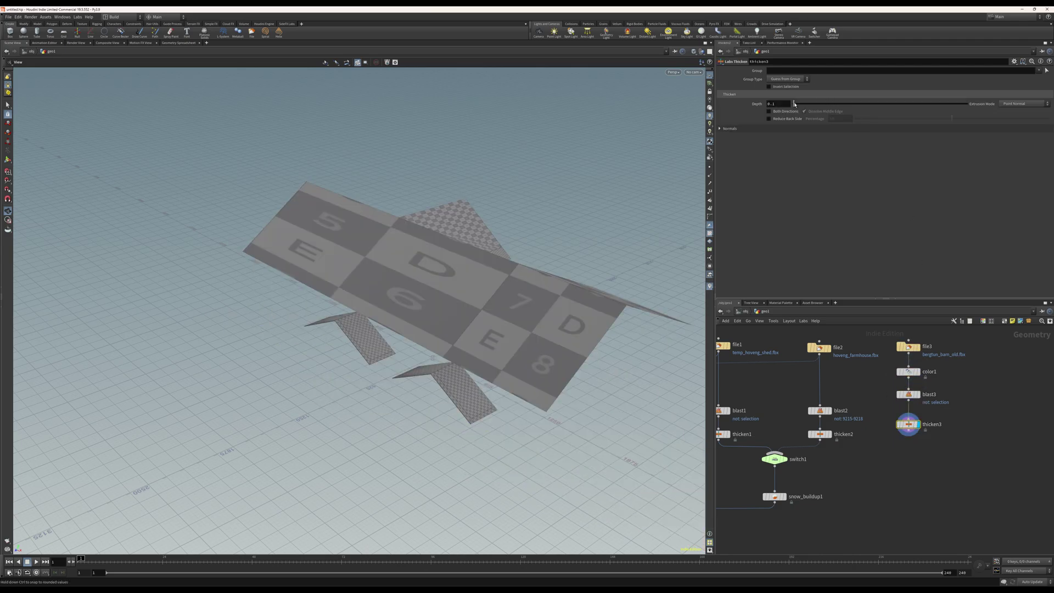
drag(784, 103, 735, 105)
text(50)
key(Return)
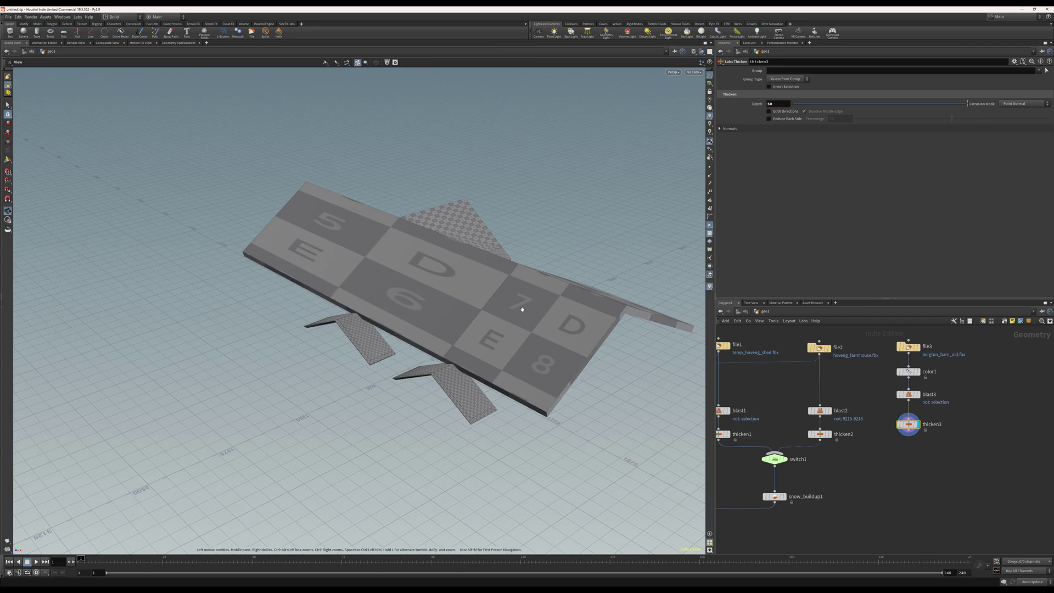
drag(509, 391, 531, 404)
Wire the barn's Thicken output into the snow switch and its Color output into the building switch as third inputs.
mouse_move(849, 460)
middle_down()
mouse_move(917, 454)
mouse_move(865, 459)
middle_up()
drag(924, 429, 804, 462)
middle_drag(842, 459, 939, 455)
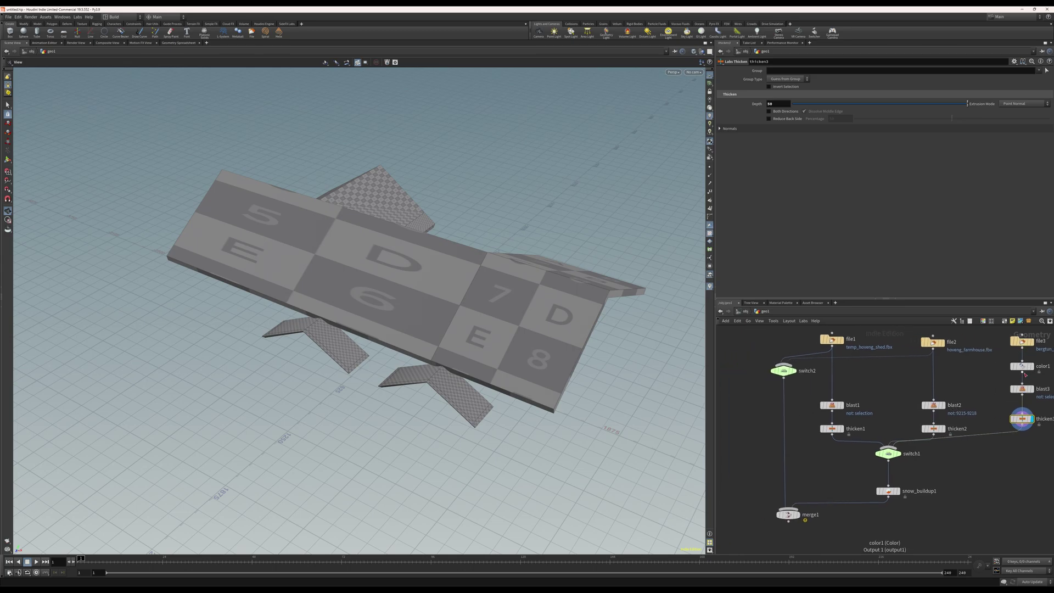
click(1022, 373)
click(798, 370)
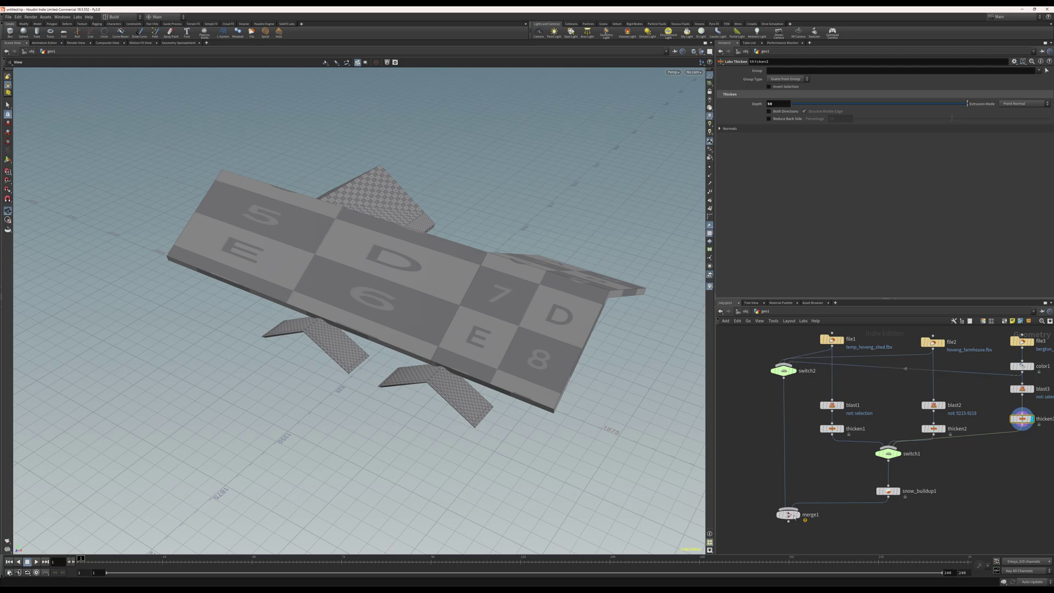
Display the Merge node's result and set the snow switch's selected input to 2 for the barn.
mouse_move(804, 517)
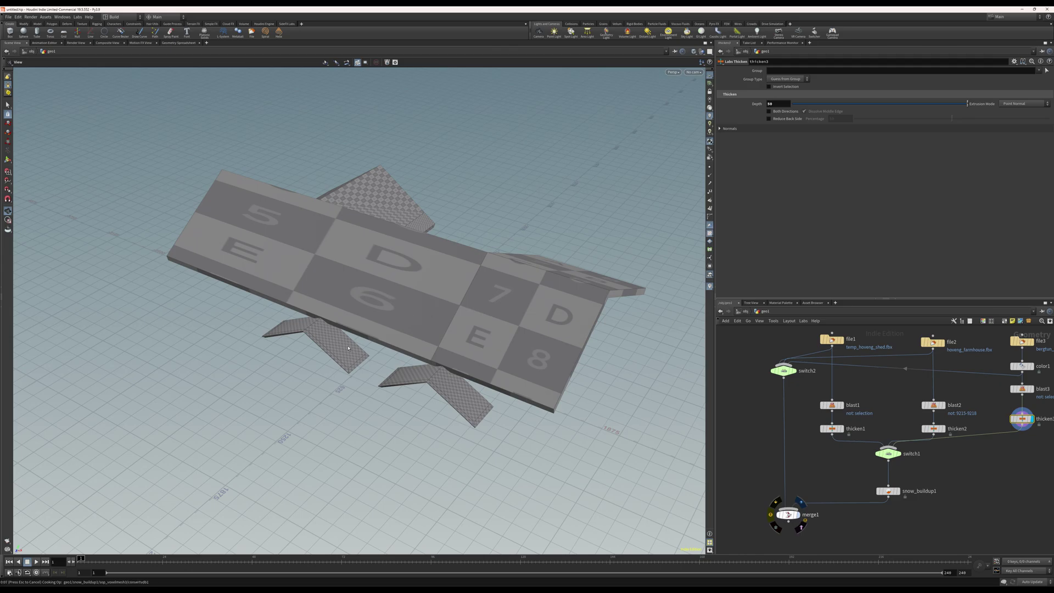
drag(340, 365, 554, 323)
click(888, 455)
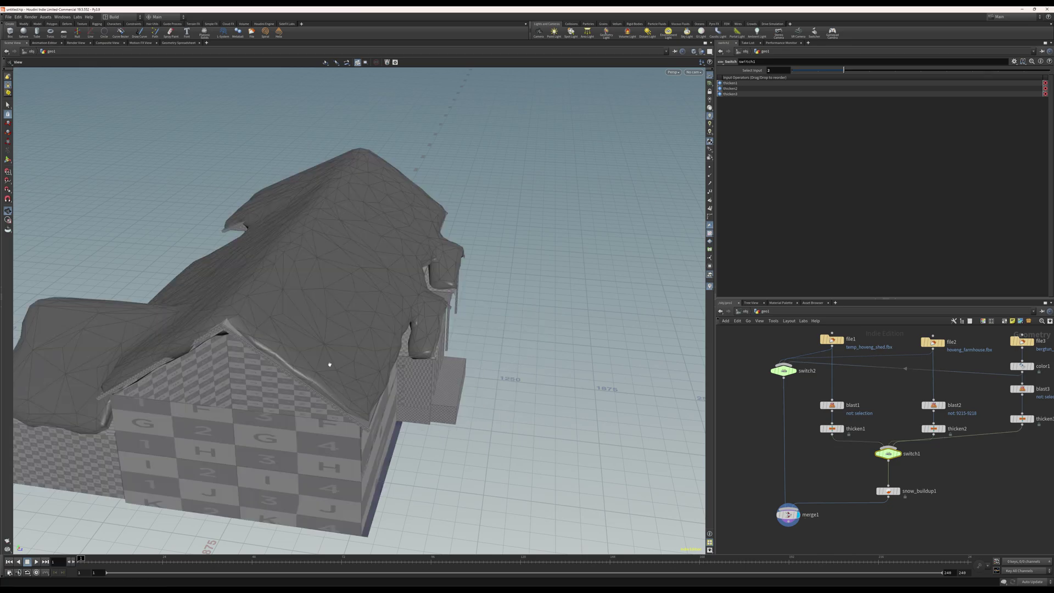
mouse_move(329, 363)
mouse_down()
mouse_move(358, 331)
mouse_move(353, 313)
mouse_move(291, 313)
mouse_move(472, 349)
mouse_move(349, 359)
mouse_up()
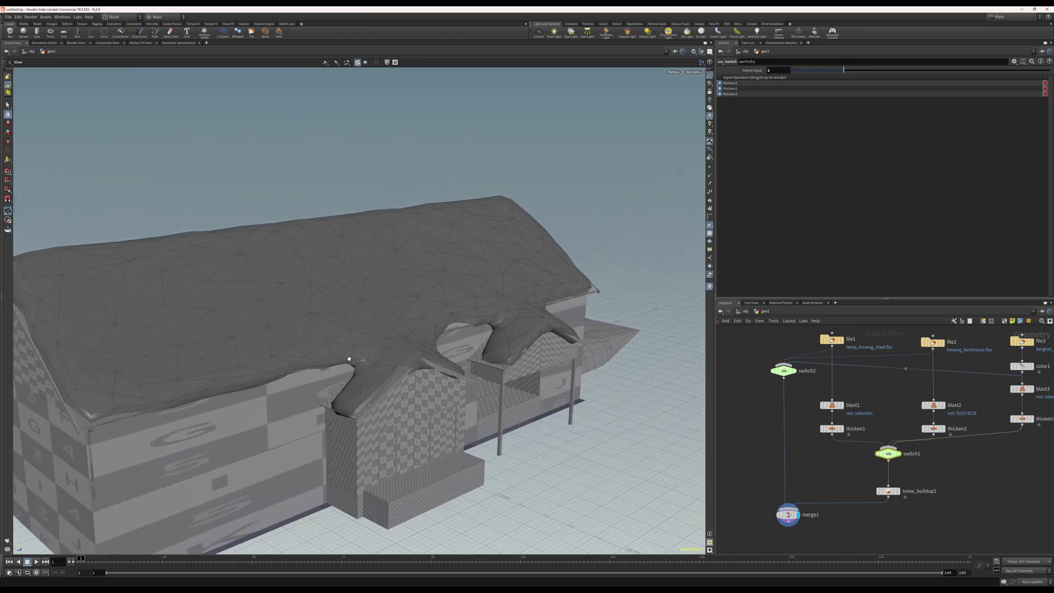
Set the viewport to smooth shading without wireframe and inspect the snow on the barn's gable and porch roofs.
click(694, 52)
click(695, 128)
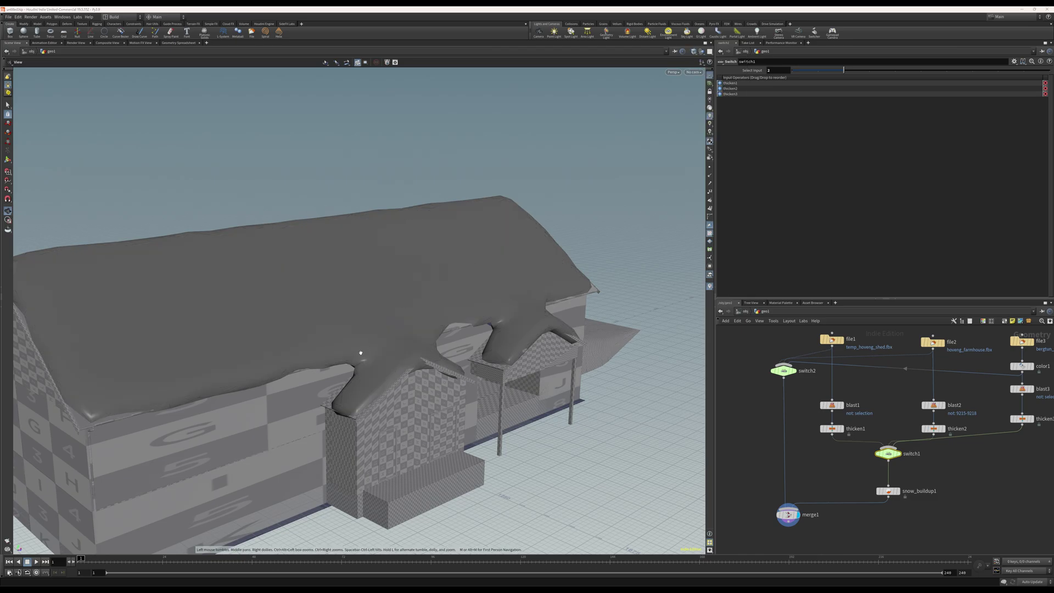
mouse_move(358, 352)
mouse_down()
mouse_move(478, 275)
mouse_move(486, 290)
mouse_up()
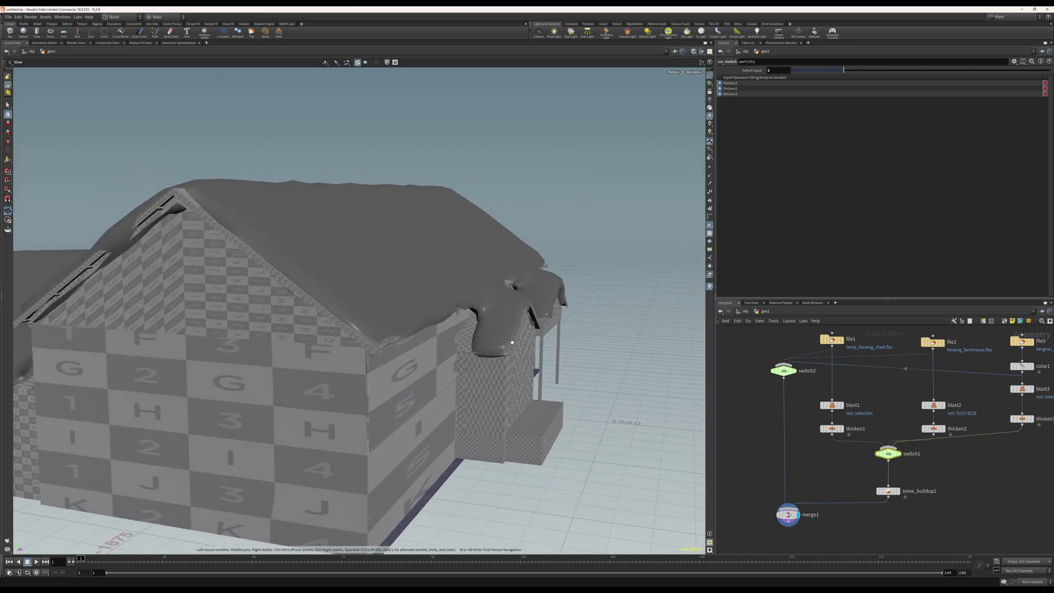